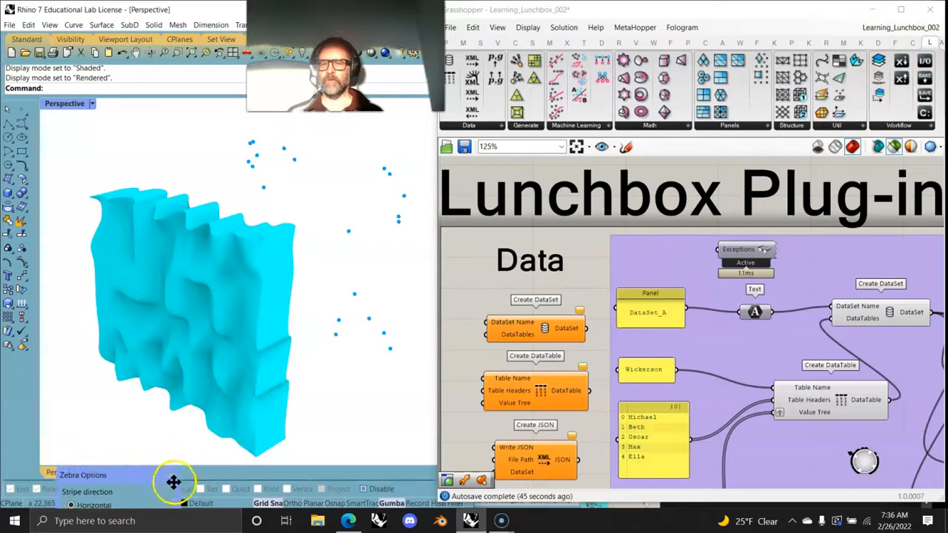
Step: Examine the group of sample scripts from GitHub and the start of the Lunchbox Data section on the canvas
{"action": "left_click", "coordinate": [174, 476]}
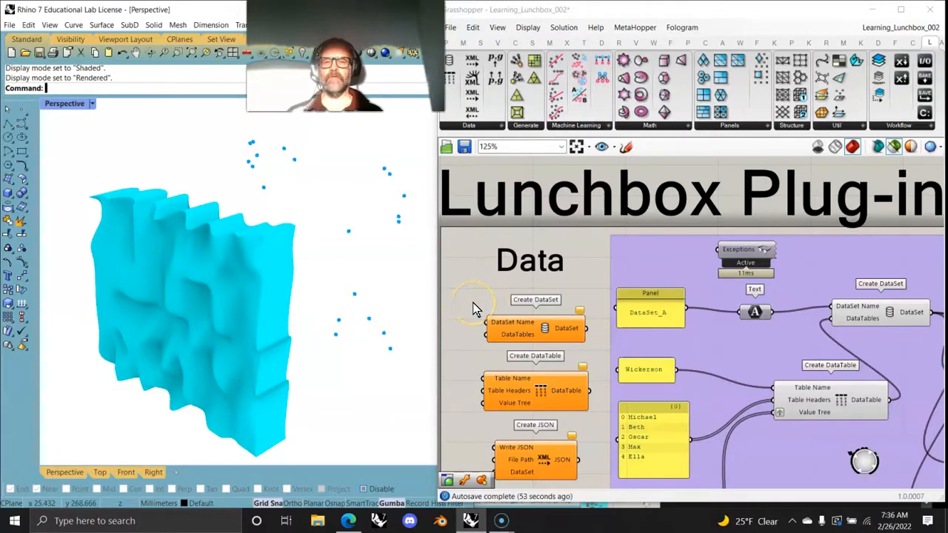
{"action": "scroll", "coordinate": [478, 307], "scroll_direction": "down", "scroll_amount": 5}
{"action": "right_click_drag", "start_coordinate": [480, 329], "coordinate": [890, 237]}
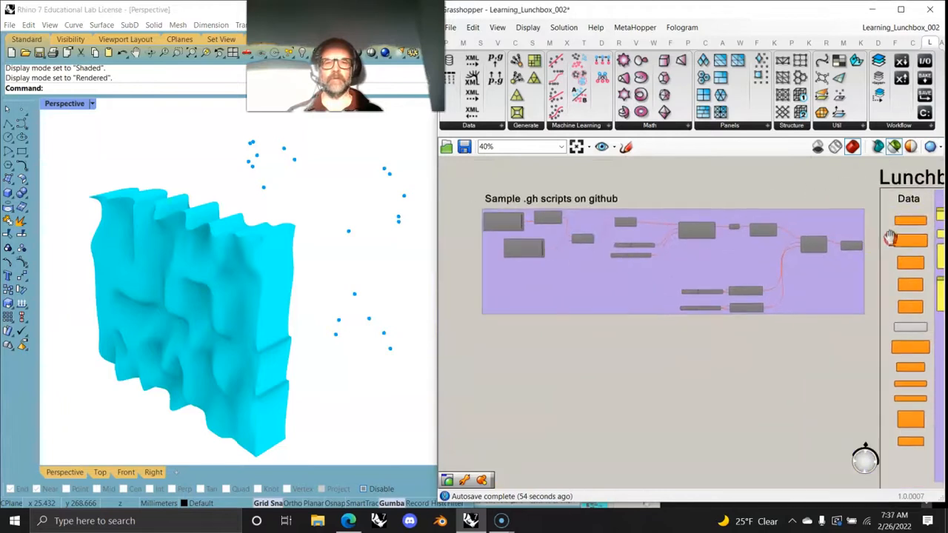
{"action": "scroll", "coordinate": [617, 256], "scroll_direction": "up", "scroll_amount": 3}
{"action": "right_click_drag", "start_coordinate": [614, 299], "coordinate": [502, 301]}
{"action": "right_click_drag", "start_coordinate": [836, 269], "coordinate": [579, 270]}
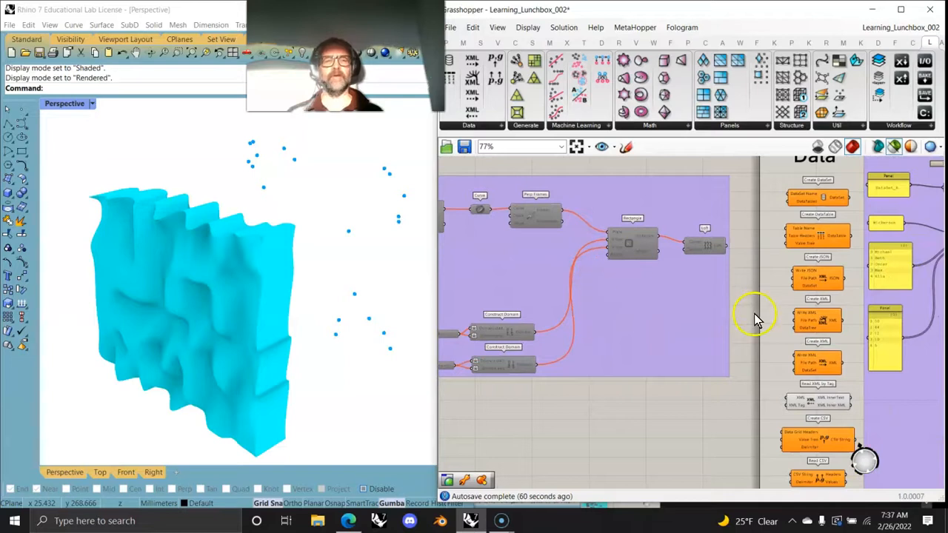
{"action": "right_click_drag", "start_coordinate": [695, 348], "coordinate": [457, 380]}
{"action": "scroll", "coordinate": [485, 338], "scroll_direction": "up", "scroll_amount": 2}
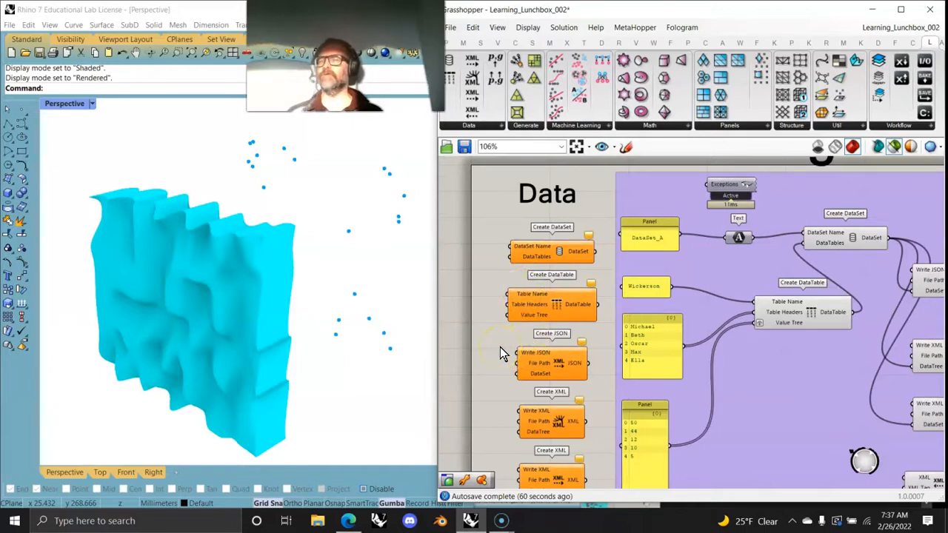
Step: Examine the Data components from Create DataSet to Create Data Grid and the example definitions built with them
{"action": "scroll", "coordinate": [549, 286], "scroll_direction": "up", "scroll_amount": 2}
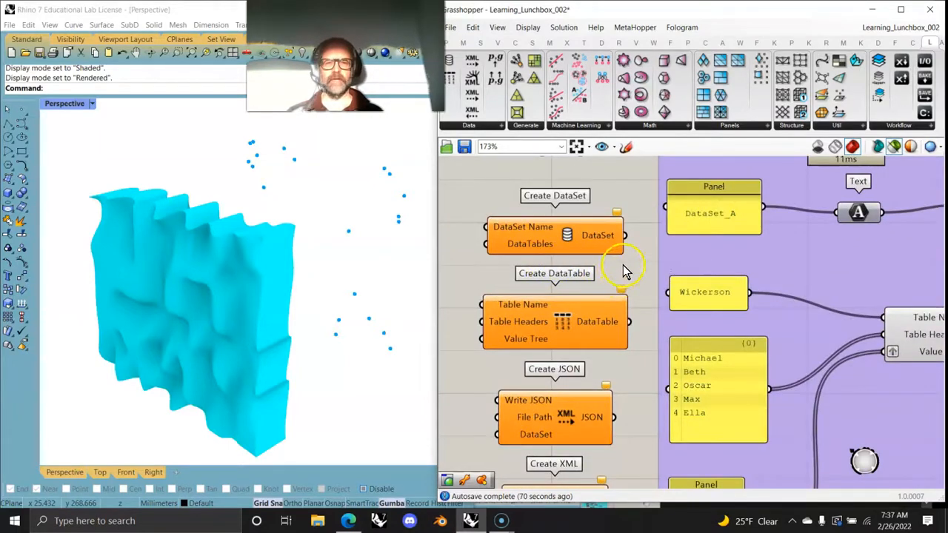
{"action": "right_click_drag", "start_coordinate": [626, 274], "coordinate": [611, 214]}
{"action": "mouse_move", "coordinate": [600, 334]}
{"action": "right_mouse_down"}
{"action": "mouse_move", "coordinate": [611, 237]}
{"action": "mouse_move", "coordinate": [619, 289]}
{"action": "mouse_move", "coordinate": [606, 261]}
{"action": "right_mouse_up"}
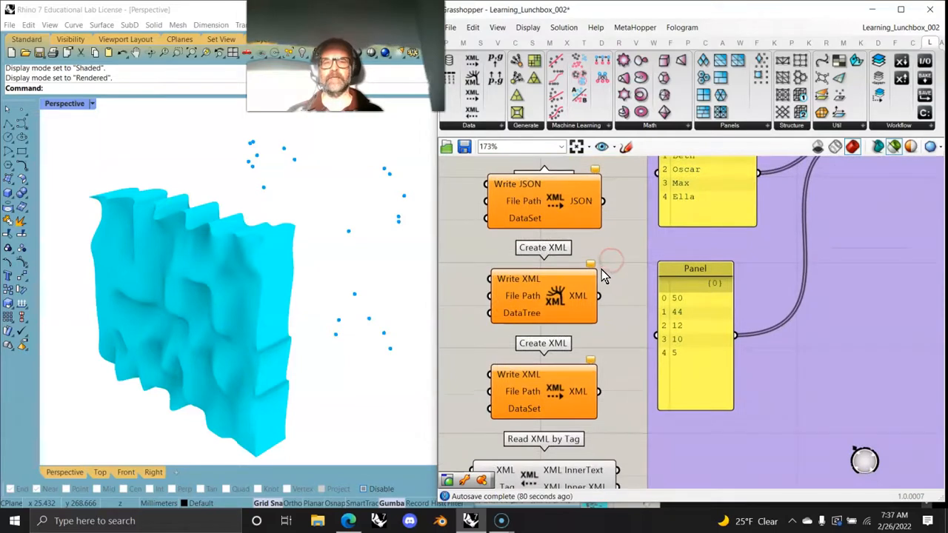
{"action": "mouse_move", "coordinate": [608, 360]}
{"action": "right_mouse_down"}
{"action": "mouse_move", "coordinate": [576, 202]}
{"action": "mouse_move", "coordinate": [612, 264]}
{"action": "mouse_move", "coordinate": [620, 169]}
{"action": "right_mouse_up"}
{"action": "right_click_drag", "start_coordinate": [612, 366], "coordinate": [654, 191]}
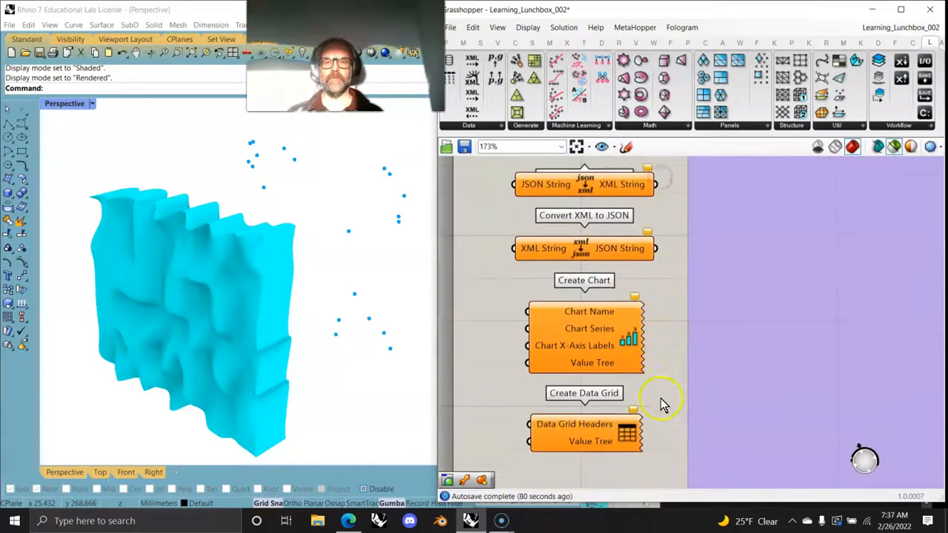
{"action": "scroll", "coordinate": [688, 329], "scroll_direction": "down", "scroll_amount": 6}
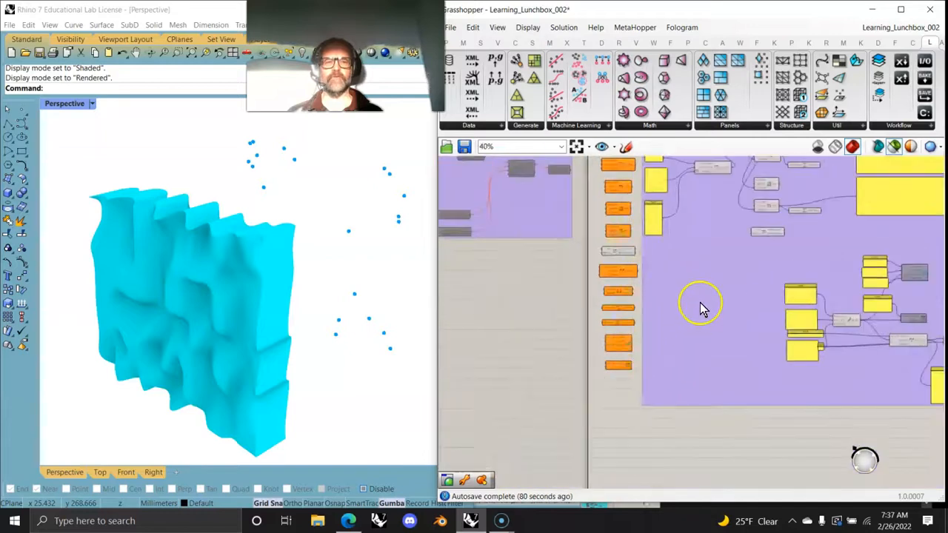
{"action": "scroll", "coordinate": [585, 363], "scroll_direction": "up", "scroll_amount": 2}
{"action": "right_click_drag", "start_coordinate": [556, 373], "coordinate": [605, 378]}
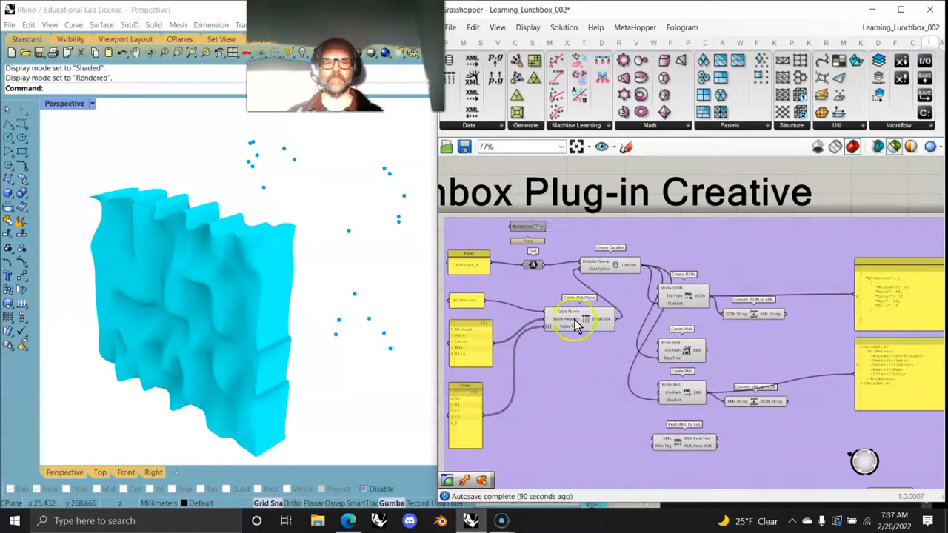
{"action": "right_click_drag", "start_coordinate": [614, 413], "coordinate": [556, 201]}
{"action": "right_click_drag", "start_coordinate": [634, 414], "coordinate": [551, 297]}
{"action": "right_click_drag", "start_coordinate": [770, 343], "coordinate": [652, 354]}
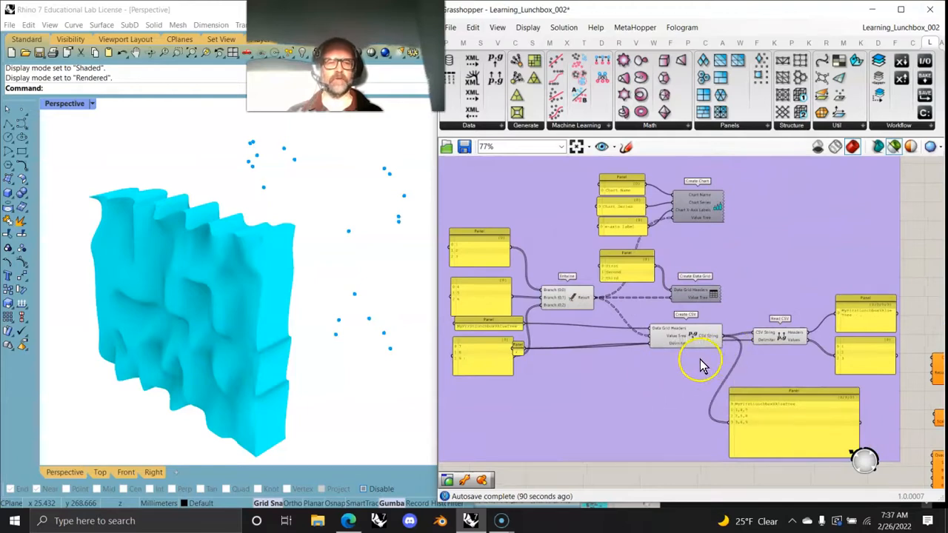
Step: View the chart of the Create Chart component, then close the chart window
{"action": "scroll", "coordinate": [708, 207], "scroll_direction": "up", "scroll_amount": 3}
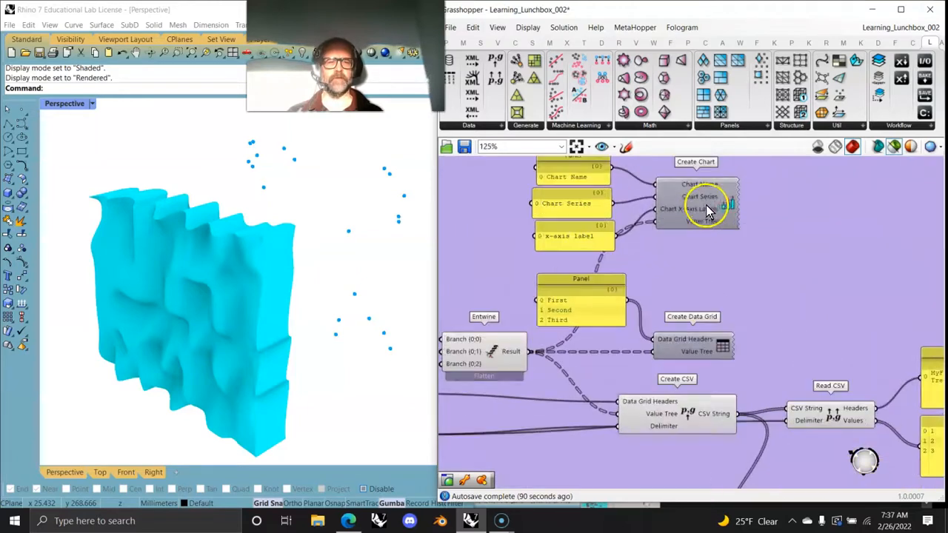
{"action": "right_click_drag", "start_coordinate": [704, 206], "coordinate": [738, 266]}
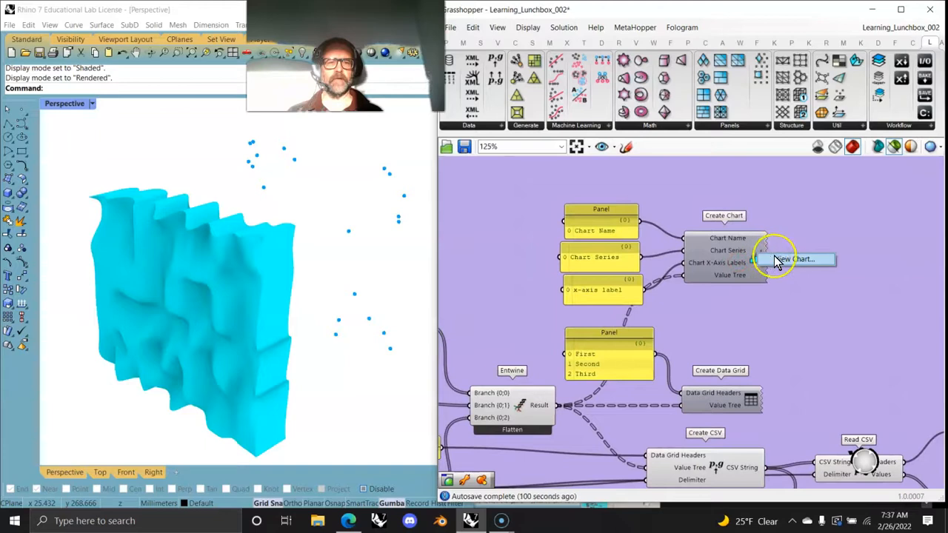
{"action": "left_click", "coordinate": [785, 259]}
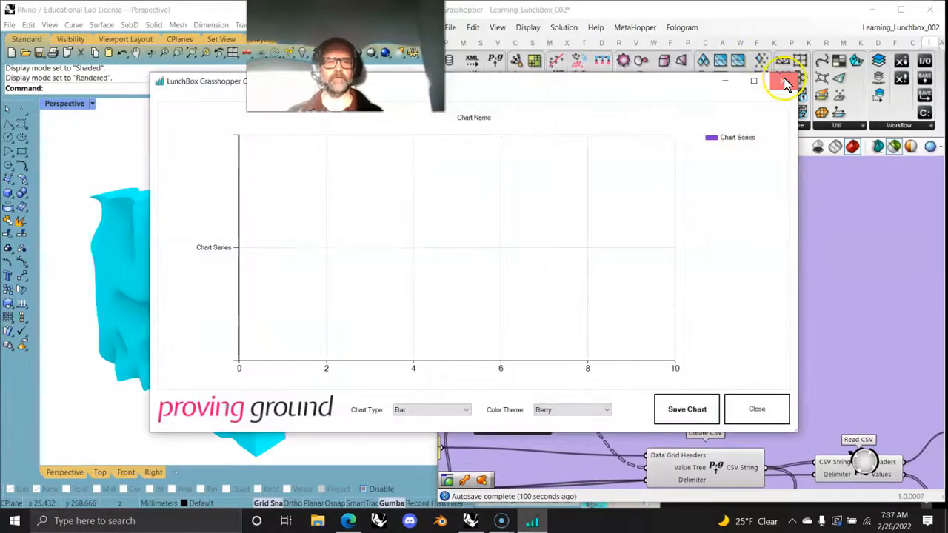
{"action": "left_click", "coordinate": [784, 80]}
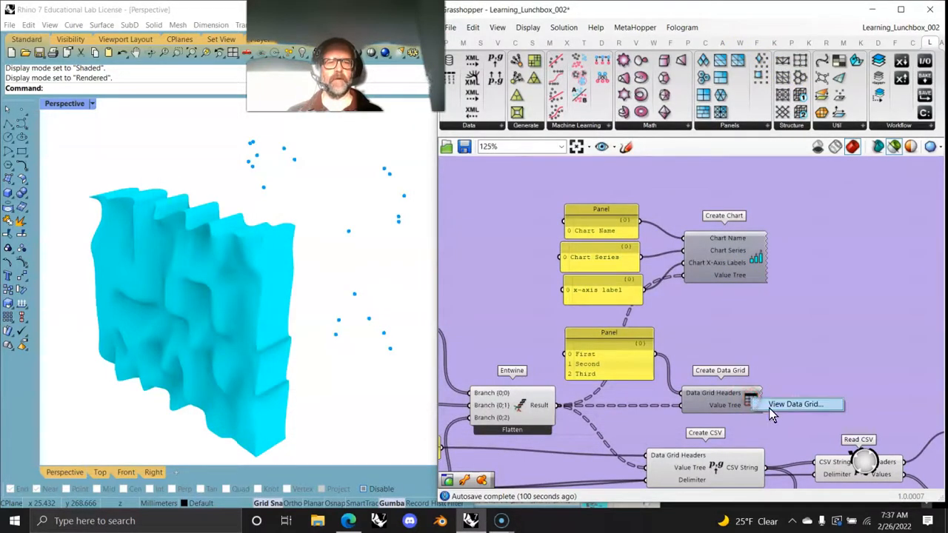
Step: View the data grid of the Create Data Grid component, then close the grid window
{"action": "left_click", "coordinate": [774, 406]}
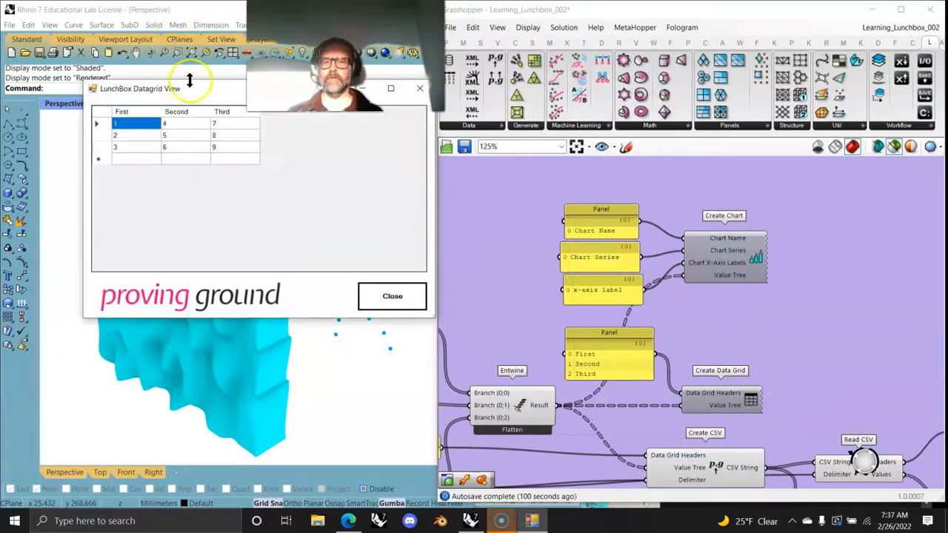
{"action": "left_click_drag", "start_coordinate": [205, 93], "coordinate": [213, 164]}
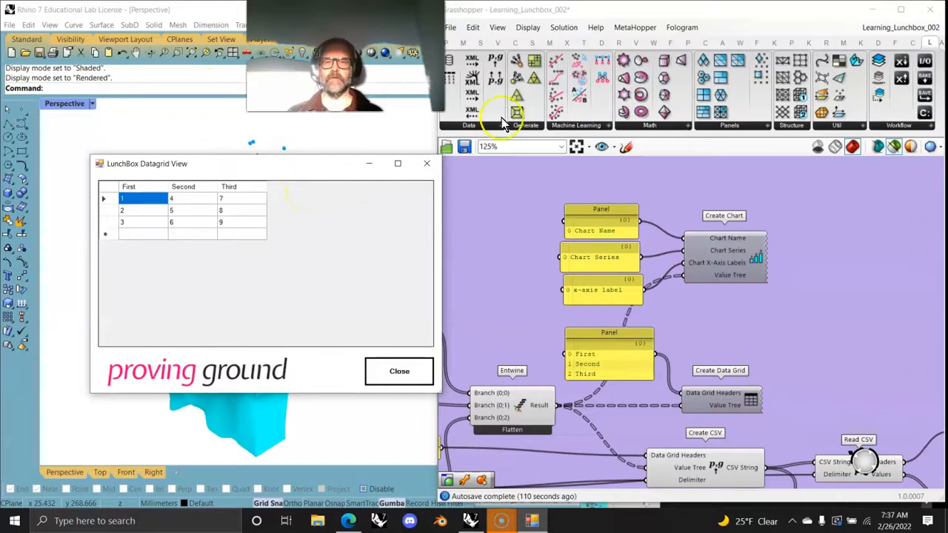
{"action": "left_click", "coordinate": [427, 163]}
Step: Examine the Attractor component in the Generate section and the first example definition beside it
{"action": "scroll", "coordinate": [710, 272], "scroll_direction": "down", "scroll_amount": 5}
{"action": "right_click_drag", "start_coordinate": [800, 297], "coordinate": [558, 435]}
{"action": "right_click_drag", "start_coordinate": [763, 313], "coordinate": [669, 333]}
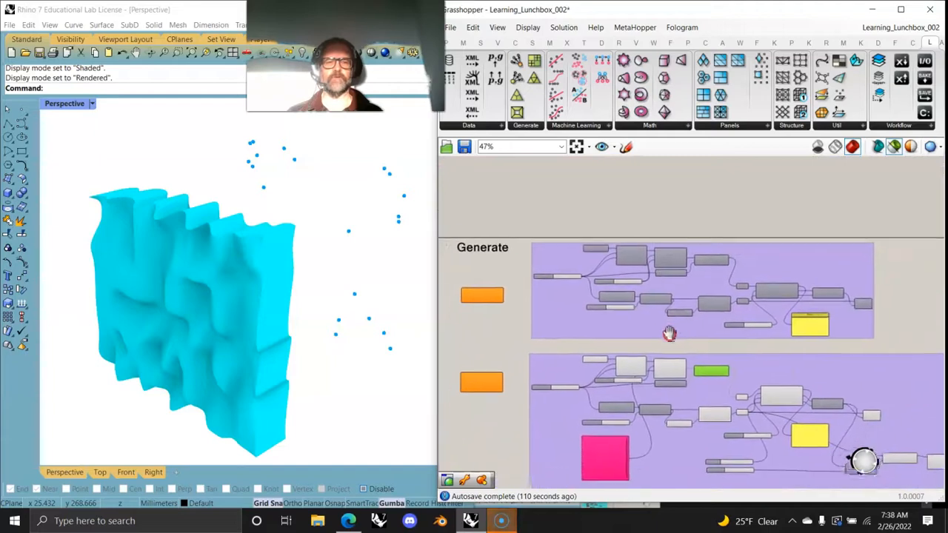
{"action": "scroll", "coordinate": [493, 298], "scroll_direction": "up", "scroll_amount": 4}
{"action": "scroll", "coordinate": [493, 298], "scroll_direction": "up", "scroll_amount": 3}
{"action": "right_click_drag", "start_coordinate": [499, 327], "coordinate": [579, 310]}
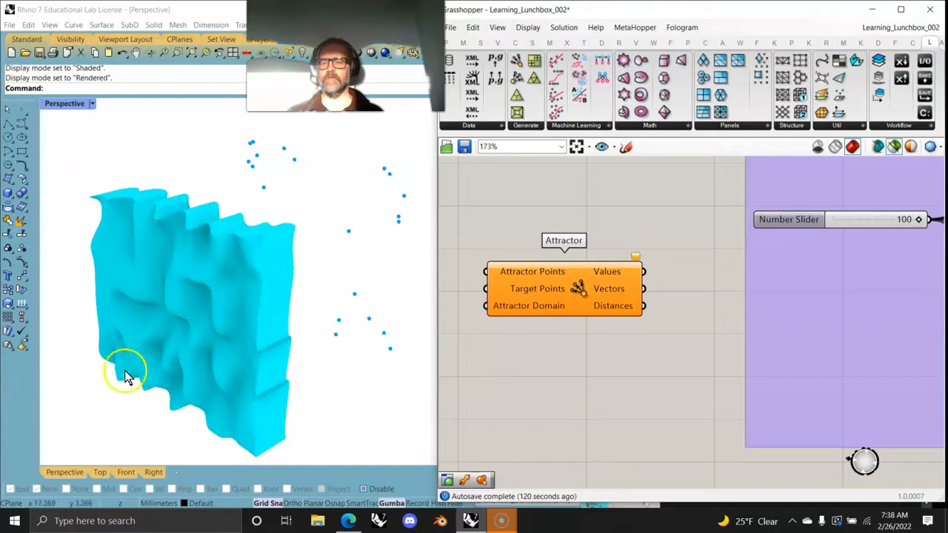
{"action": "right_click_drag", "start_coordinate": [689, 399], "coordinate": [490, 372]}
{"action": "scroll", "coordinate": [707, 293], "scroll_direction": "down", "scroll_amount": 5}
{"action": "right_click_drag", "start_coordinate": [819, 274], "coordinate": [614, 325]}
{"action": "right_click_drag", "start_coordinate": [771, 305], "coordinate": [825, 240]}
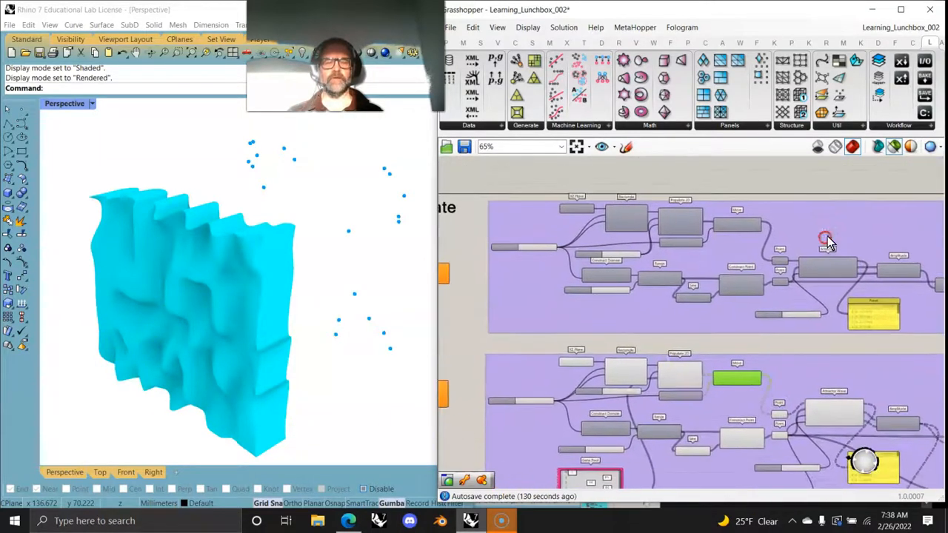
Step: Examine the Attractor Wave example group, including its number sliders and Gene Pool
{"action": "scroll", "coordinate": [669, 282], "scroll_direction": "up", "scroll_amount": 4}
{"action": "scroll", "coordinate": [644, 289], "scroll_direction": "up", "scroll_amount": 1}
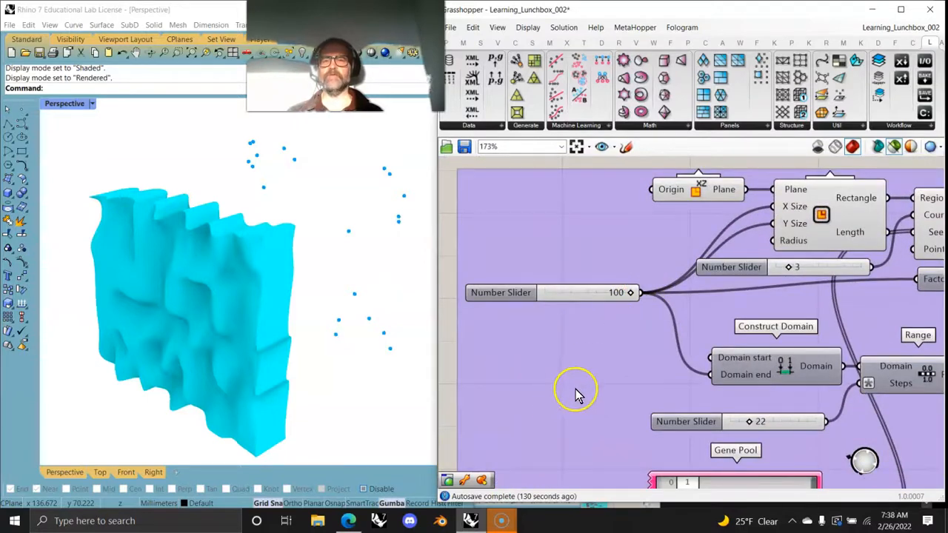
{"action": "scroll", "coordinate": [557, 376], "scroll_direction": "down", "scroll_amount": 3}
{"action": "scroll", "coordinate": [557, 377], "scroll_direction": "down", "scroll_amount": 5}
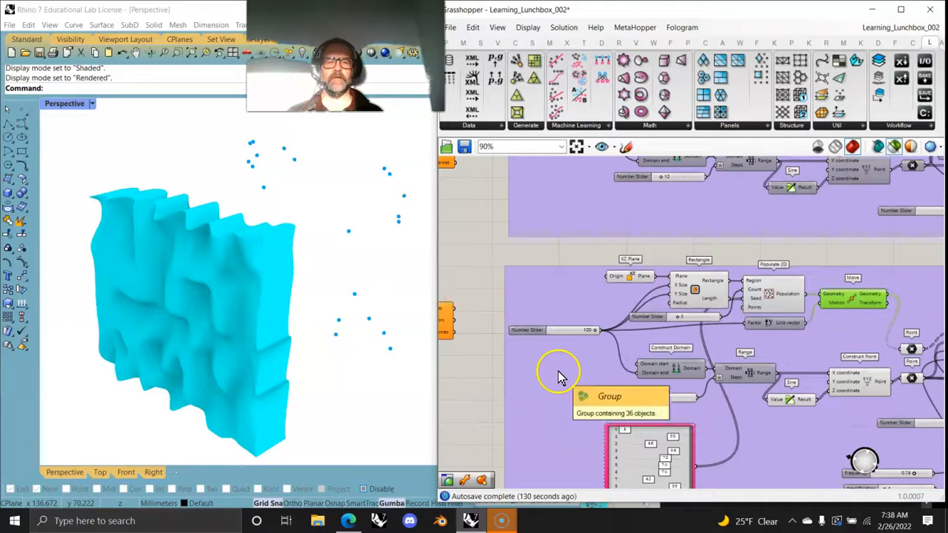
{"action": "scroll", "coordinate": [506, 353], "scroll_direction": "down", "scroll_amount": 3}
{"action": "right_click_drag", "start_coordinate": [504, 388], "coordinate": [677, 356]}
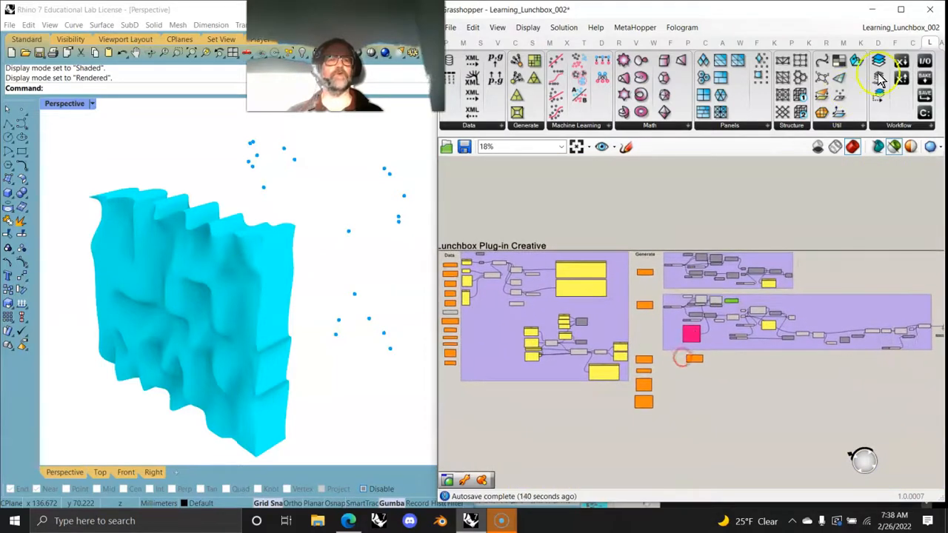
{"action": "scroll", "coordinate": [719, 314], "scroll_direction": "up", "scroll_amount": 6}
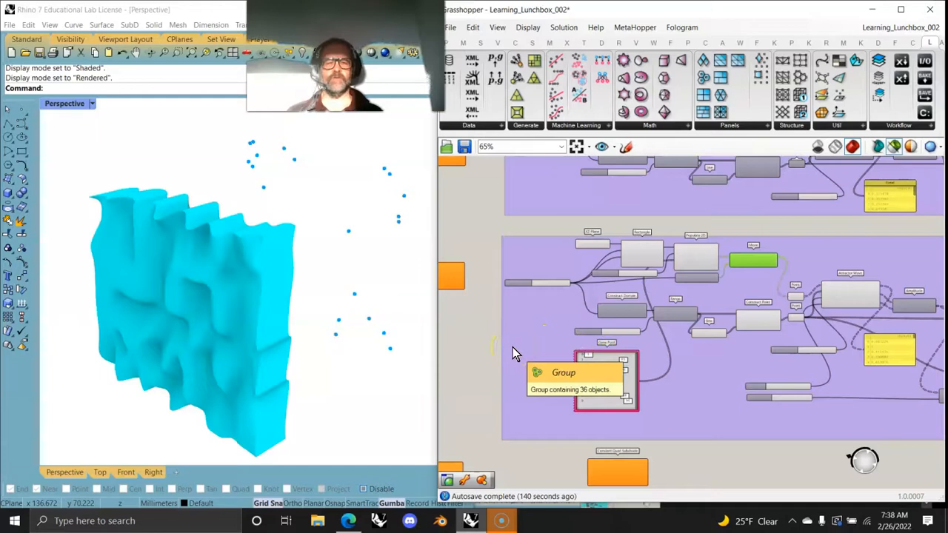
{"action": "right_click_drag", "start_coordinate": [508, 360], "coordinate": [536, 363]}
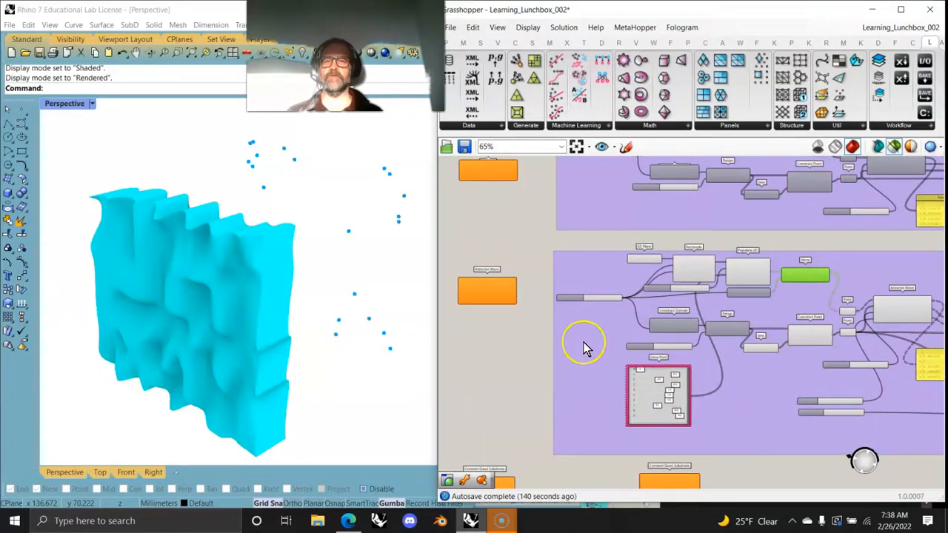
{"action": "scroll", "coordinate": [617, 335], "scroll_direction": "up", "scroll_amount": 3}
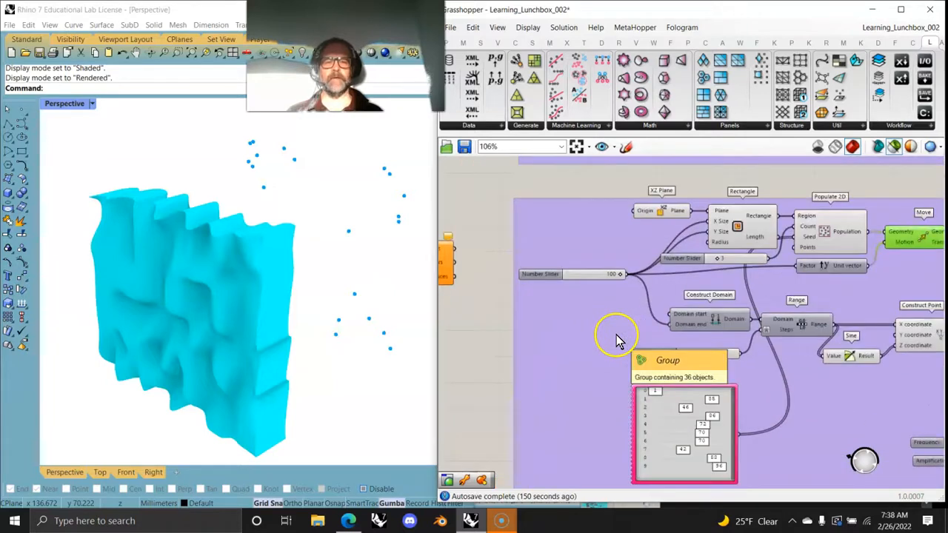
{"action": "scroll", "coordinate": [590, 357], "scroll_direction": "down", "scroll_amount": 5}
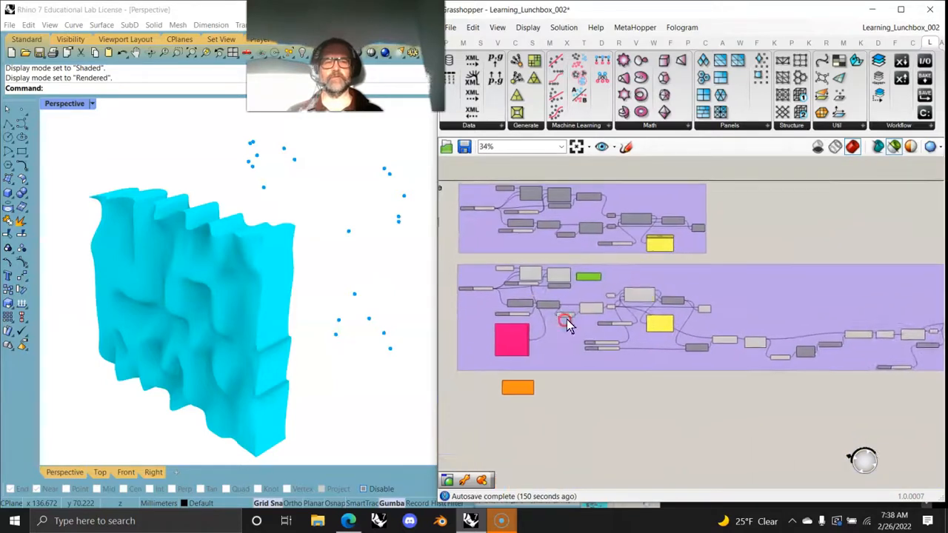
Step: Ungroup the Attractor Wave example and move the stray Constant Quad Subdivide component over to the Generate component column
{"action": "right_click", "coordinate": [562, 347]}
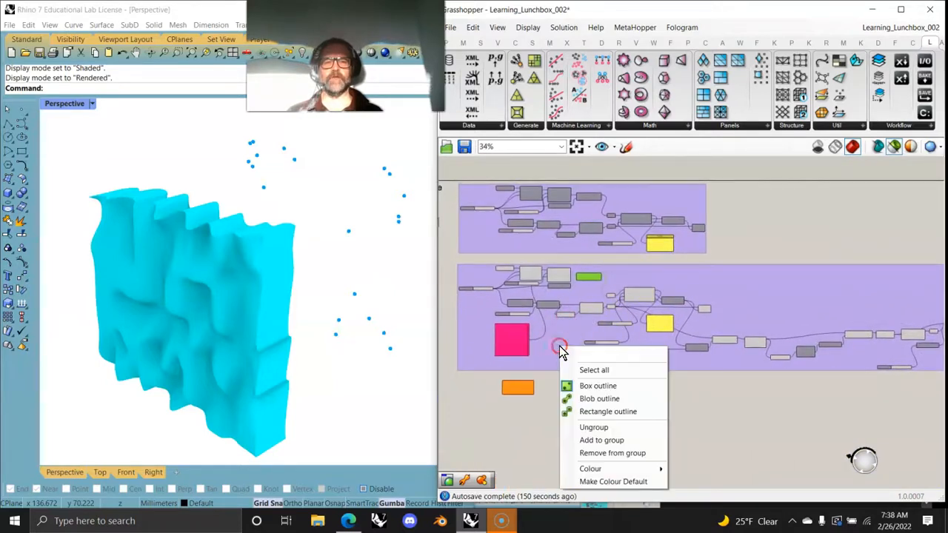
{"action": "left_click", "coordinate": [594, 428]}
{"action": "right_click_drag", "start_coordinate": [519, 398], "coordinate": [733, 369]}
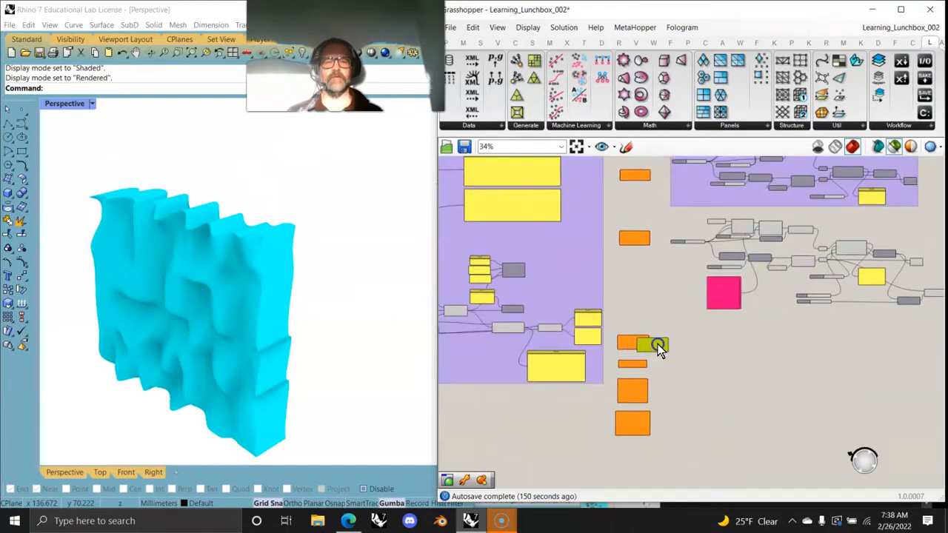
{"action": "right_click_drag", "start_coordinate": [722, 349], "coordinate": [601, 375]}
Step: Select all components of the ungrouped Attractor Wave definition and inspect their combined preview in the Rhino viewport
{"action": "scroll", "coordinate": [602, 369], "scroll_direction": "down", "scroll_amount": 3}
{"action": "left_click", "coordinate": [741, 360]}
{"action": "left_click_drag", "start_coordinate": [877, 376], "coordinate": [530, 306]}
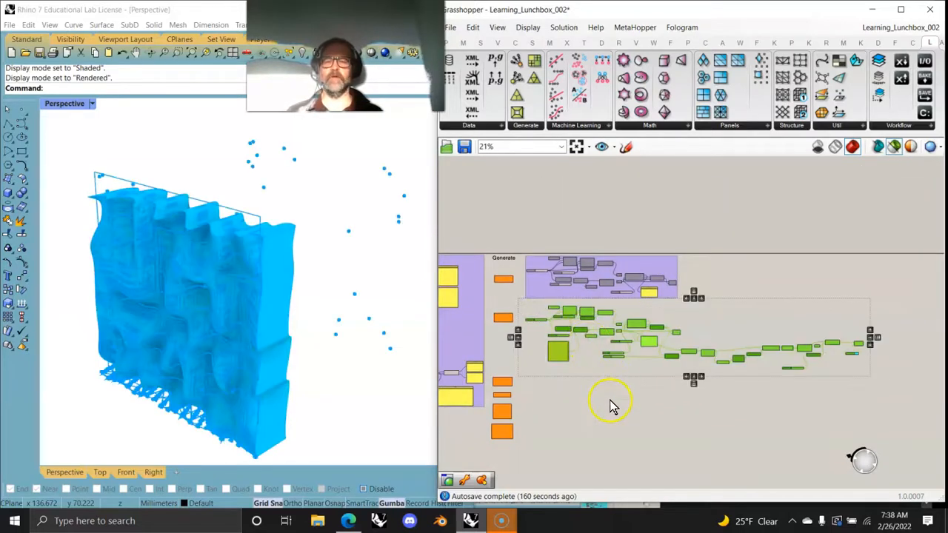
{"action": "right_click_drag", "start_coordinate": [192, 322], "coordinate": [241, 337]}
{"action": "scroll", "coordinate": [242, 337], "scroll_direction": "up", "scroll_amount": 6}
{"action": "mouse_move", "coordinate": [312, 347]}
{"action": "right_mouse_down"}
{"action": "mouse_move", "coordinate": [275, 339]}
{"action": "mouse_move", "coordinate": [290, 362]}
{"action": "mouse_move", "coordinate": [328, 377]}
{"action": "mouse_move", "coordinate": [247, 412]}
{"action": "mouse_move", "coordinate": [296, 344]}
{"action": "mouse_move", "coordinate": [371, 348]}
{"action": "right_mouse_up"}
{"action": "scroll", "coordinate": [280, 345], "scroll_direction": "down", "scroll_amount": 5}
{"action": "right_click_drag", "start_coordinate": [519, 334], "coordinate": [586, 362]}
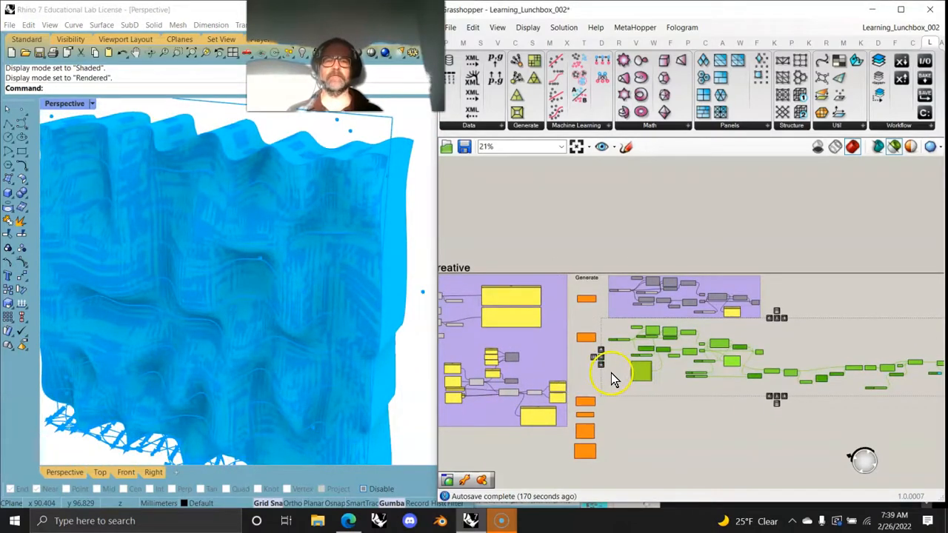
Step: Clear the selection and select only the Rectangle component to preview its outline against the surface
{"action": "left_click", "coordinate": [611, 373]}
{"action": "scroll", "coordinate": [615, 347], "scroll_direction": "up", "scroll_amount": 8}
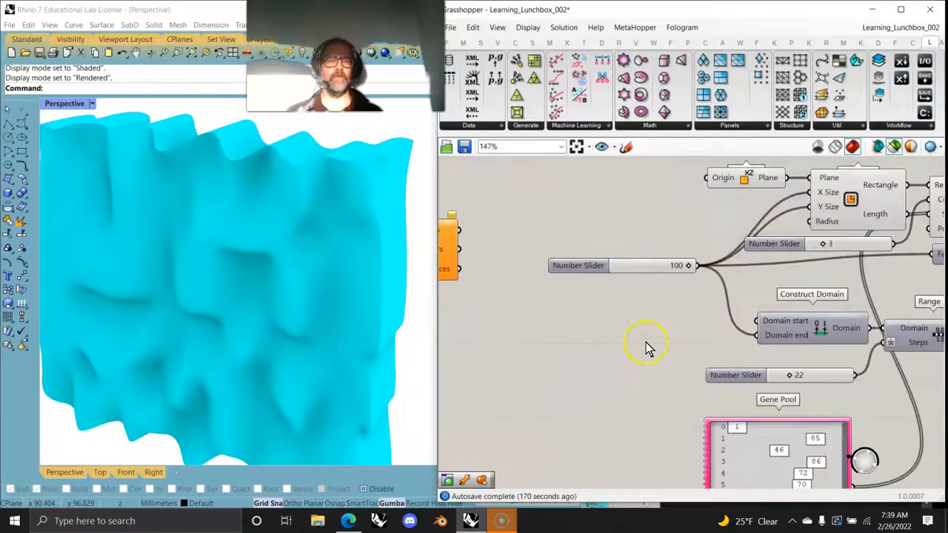
{"action": "scroll", "coordinate": [588, 383], "scroll_direction": "up", "scroll_amount": 2}
{"action": "scroll", "coordinate": [330, 322], "scroll_direction": "down", "scroll_amount": 3}
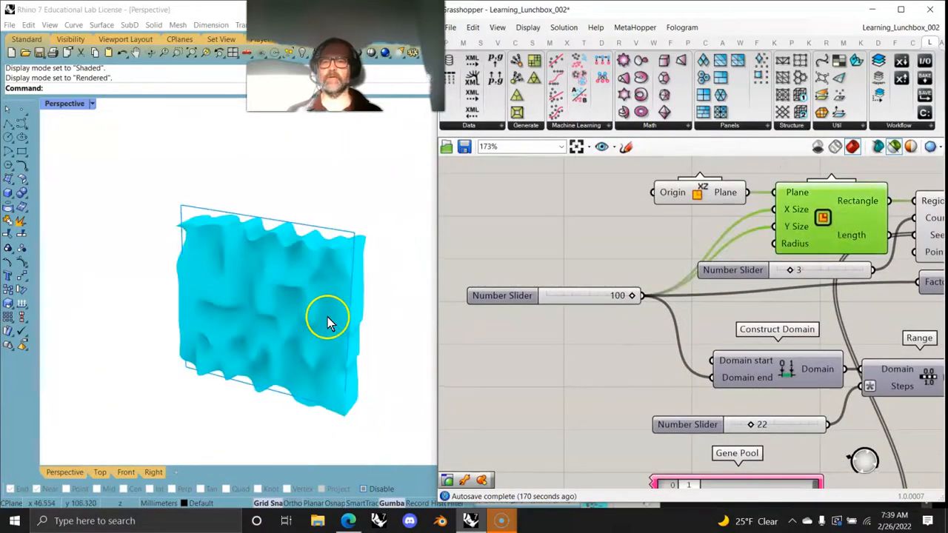
{"action": "right_click_drag", "start_coordinate": [387, 343], "coordinate": [377, 341]}
{"action": "right_click_drag", "start_coordinate": [759, 323], "coordinate": [607, 302]}
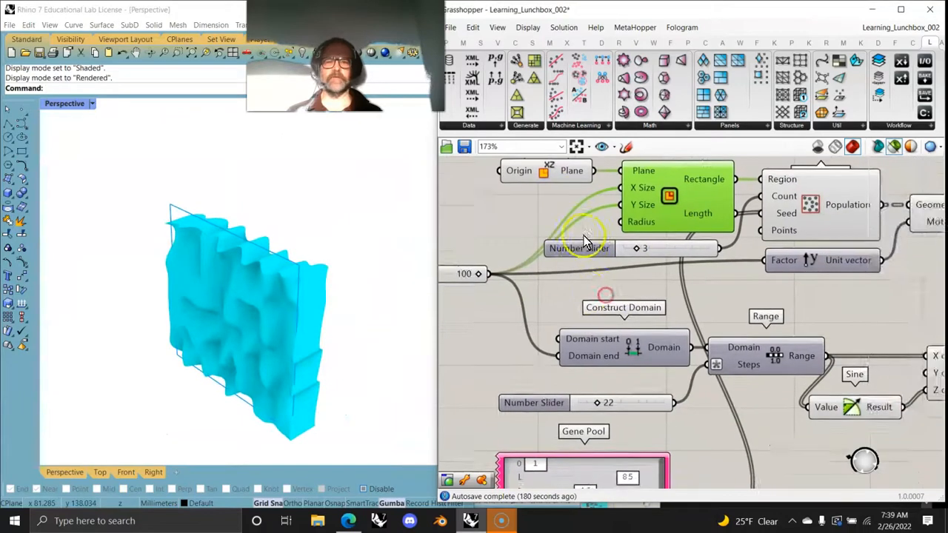
Step: Select the Populate 2D component and then the Move component to inspect their point previews in the viewport
{"action": "left_click", "coordinate": [804, 225]}
{"action": "right_click_drag", "start_coordinate": [782, 318], "coordinate": [648, 298]}
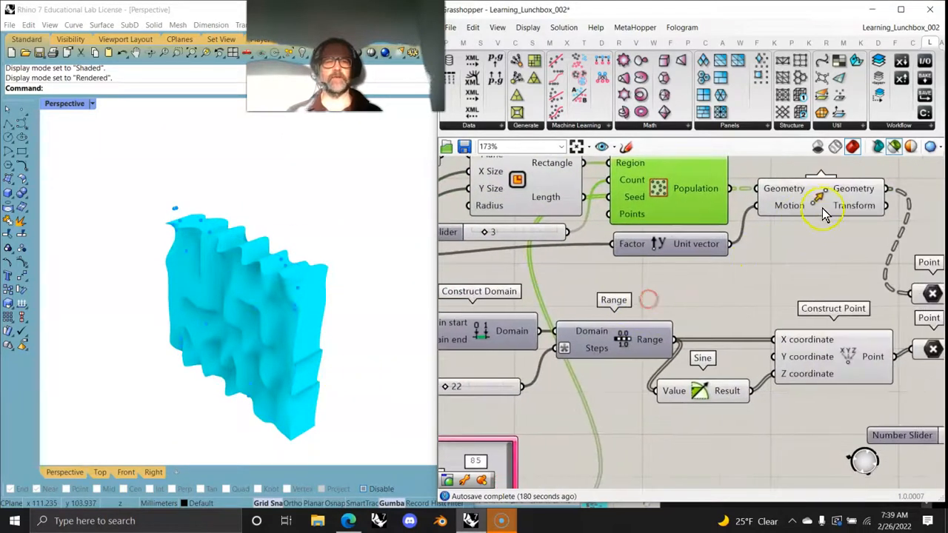
{"action": "left_click", "coordinate": [815, 217]}
{"action": "right_click_drag", "start_coordinate": [318, 334], "coordinate": [333, 269]}
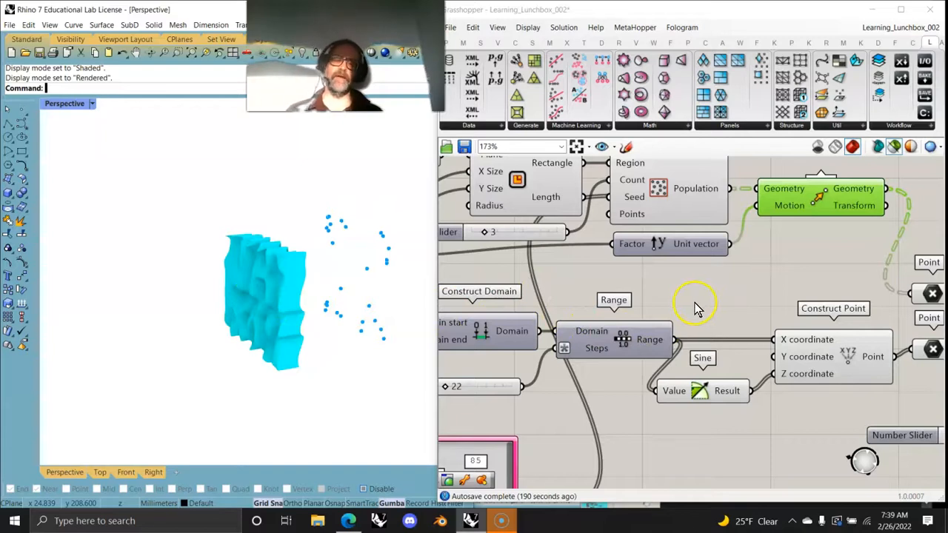
Step: Follow the Move output to the Point container feeding the Attractor Wave and read the description of the Attractor Points input
{"action": "right_click_drag", "start_coordinate": [700, 308], "coordinate": [722, 314]}
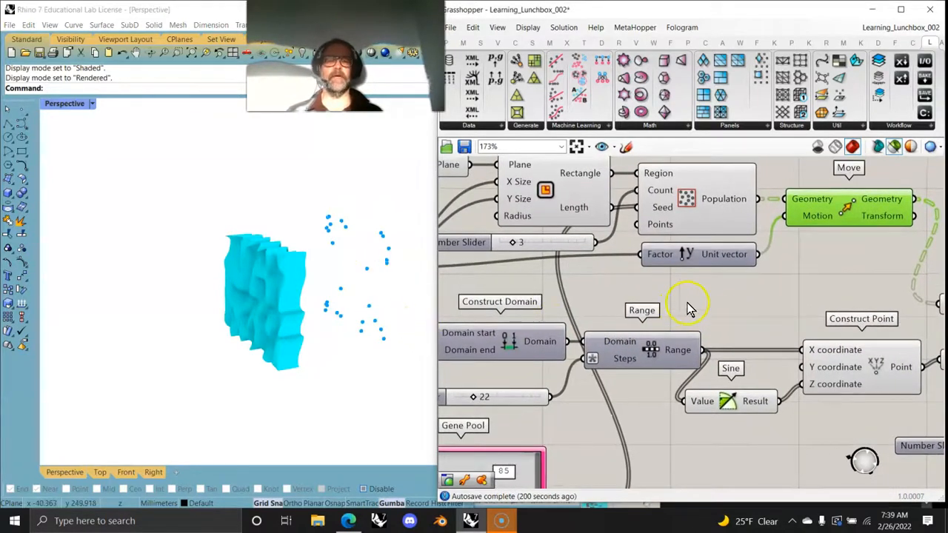
{"action": "right_click_drag", "start_coordinate": [713, 297], "coordinate": [569, 323]}
{"action": "left_click_drag", "start_coordinate": [828, 335], "coordinate": [831, 305]}
{"action": "mouse_move", "coordinate": [801, 313]}
{"action": "right_mouse_down"}
{"action": "mouse_move", "coordinate": [546, 276]}
{"action": "mouse_move", "coordinate": [610, 254]}
{"action": "right_mouse_up"}
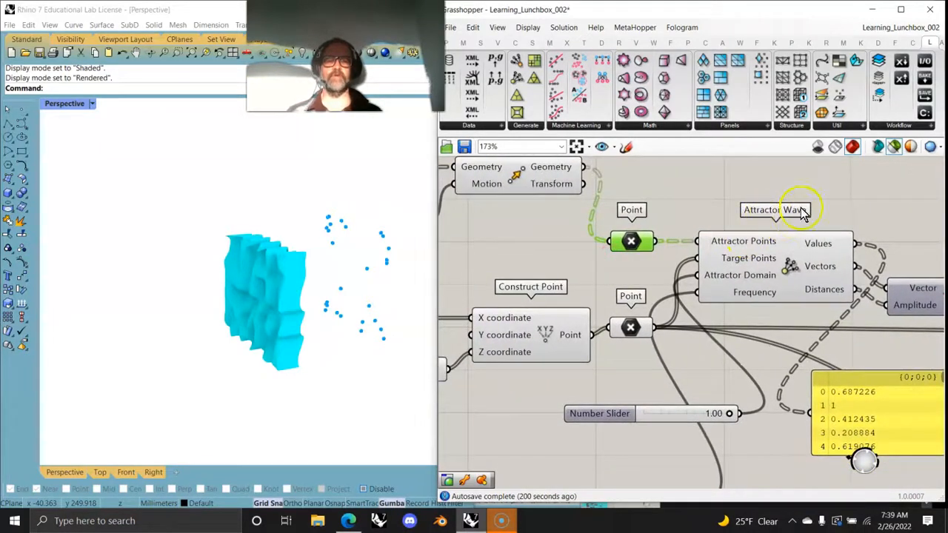
{"action": "mouse_move", "coordinate": [731, 248]}
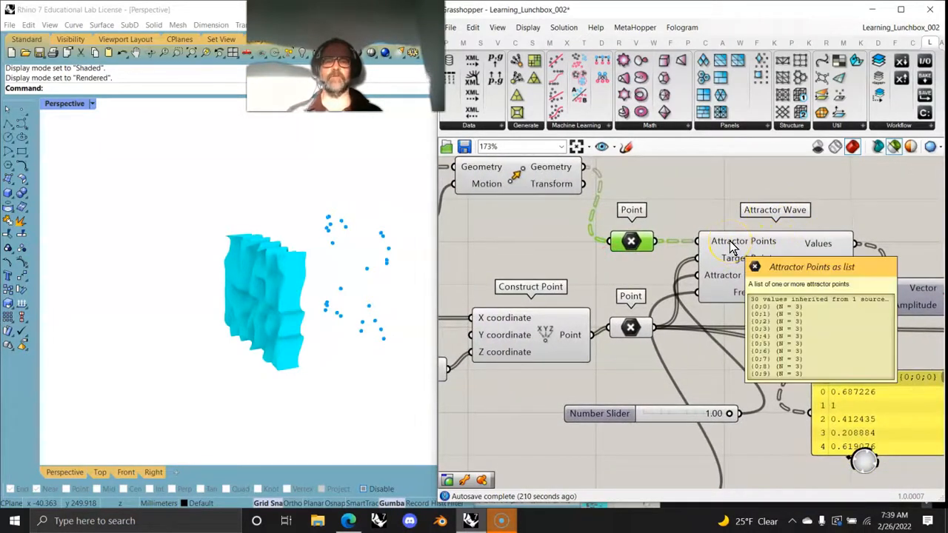
Step: Select the Construct Point component and inspect its point preview close up along the surface's lower edge in the Rhino viewport
{"action": "right_click_drag", "start_coordinate": [483, 394], "coordinate": [662, 348]}
{"action": "left_click", "coordinate": [692, 306]}
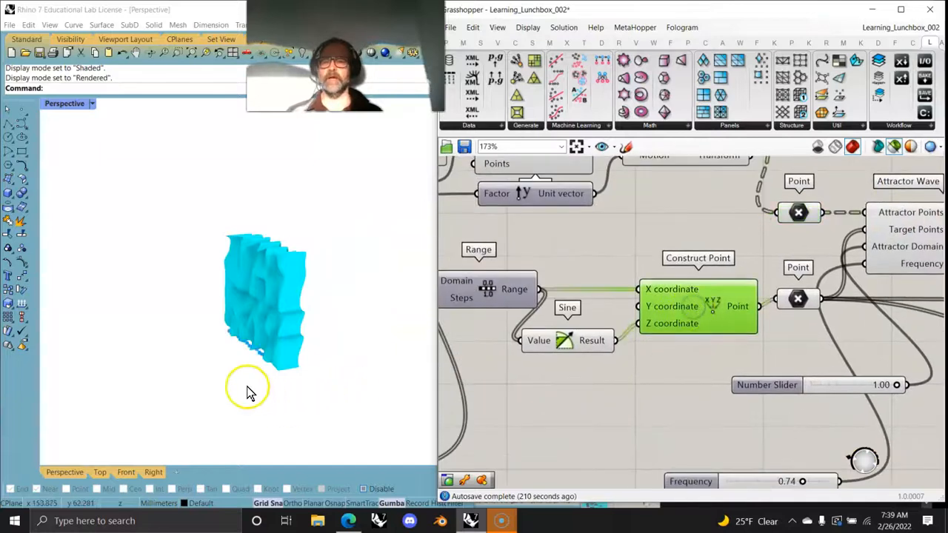
{"action": "right_click_drag", "start_coordinate": [260, 390], "coordinate": [295, 393]}
{"action": "scroll", "coordinate": [292, 365], "scroll_direction": "up", "scroll_amount": 6}
{"action": "right_click_drag", "start_coordinate": [267, 341], "coordinate": [254, 349]}
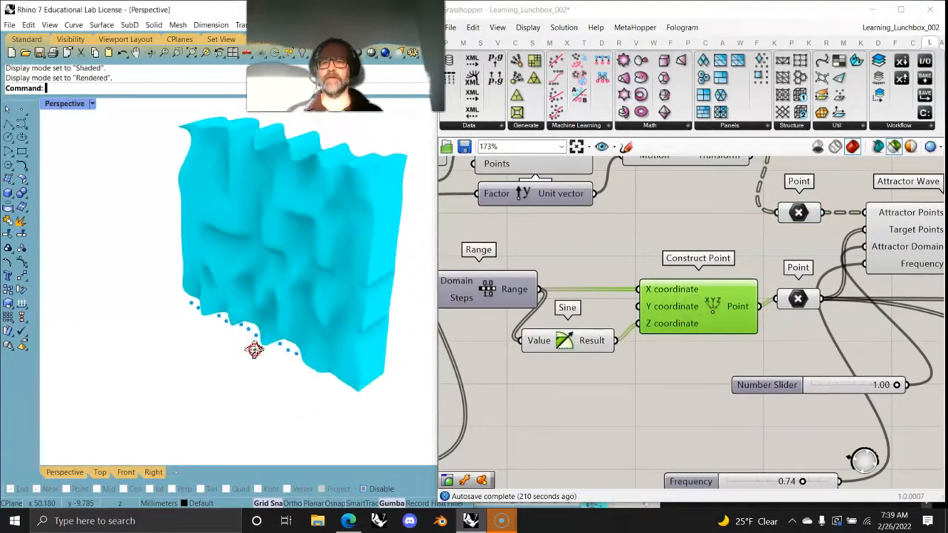
Step: Select the two Point containers in turn to compare the Attractor Wave's attractor and target points, and check the Attractor Domain slider
{"action": "right_click_drag", "start_coordinate": [480, 356], "coordinate": [713, 341]}
{"action": "right_click_drag", "start_coordinate": [642, 333], "coordinate": [496, 337]}
{"action": "right_click_drag", "start_coordinate": [682, 386], "coordinate": [433, 362]}
{"action": "right_click_drag", "start_coordinate": [756, 293], "coordinate": [737, 367]}
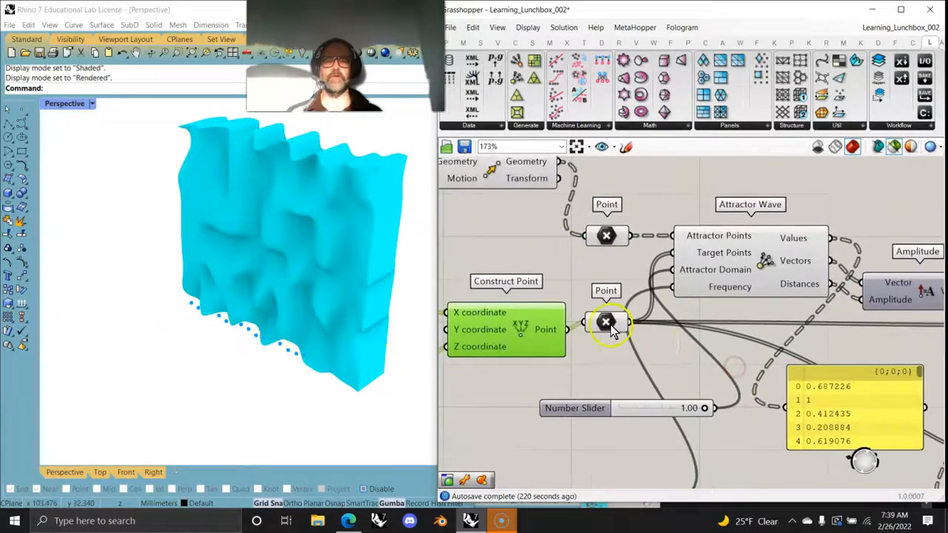
{"action": "left_click", "coordinate": [610, 327]}
{"action": "left_click", "coordinate": [612, 239]}
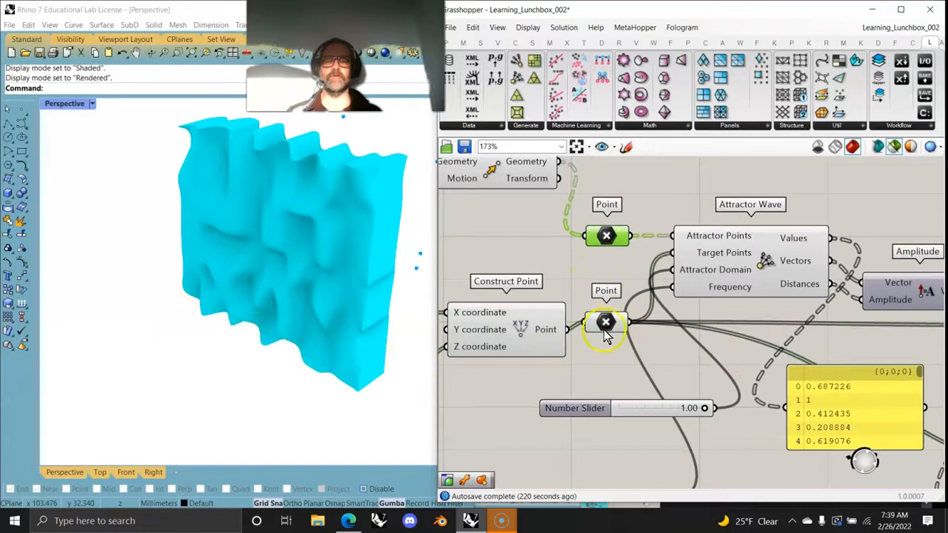
{"action": "scroll", "coordinate": [127, 339], "scroll_direction": "down", "scroll_amount": 3}
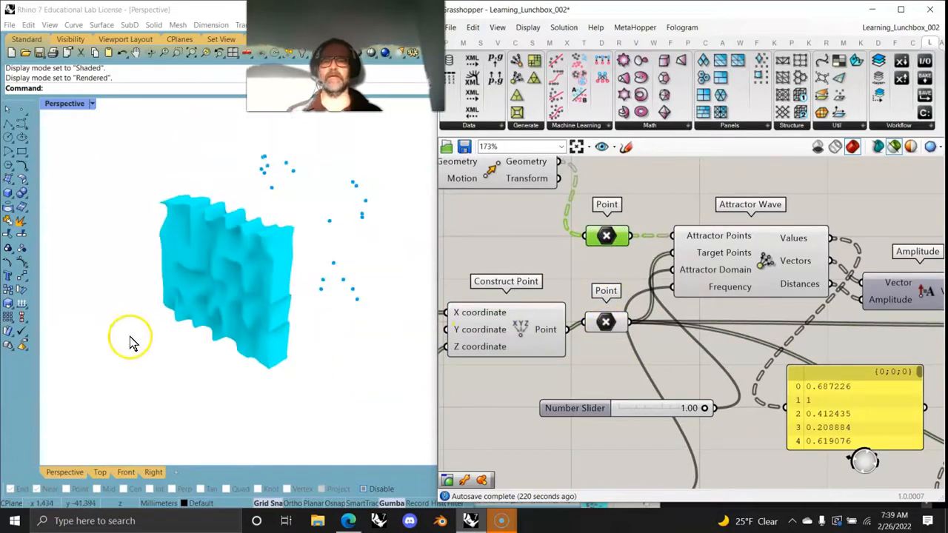
{"action": "left_click", "coordinate": [604, 327]}
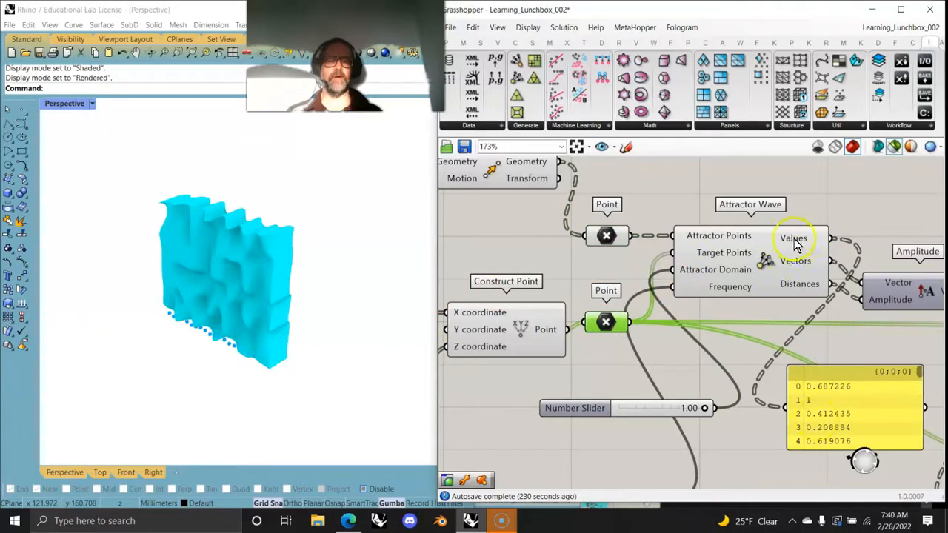
{"action": "mouse_move", "coordinate": [708, 413]}
{"action": "left_mouse_down"}
{"action": "mouse_move", "coordinate": [576, 408]}
{"action": "mouse_move", "coordinate": [753, 417]}
{"action": "left_mouse_up"}
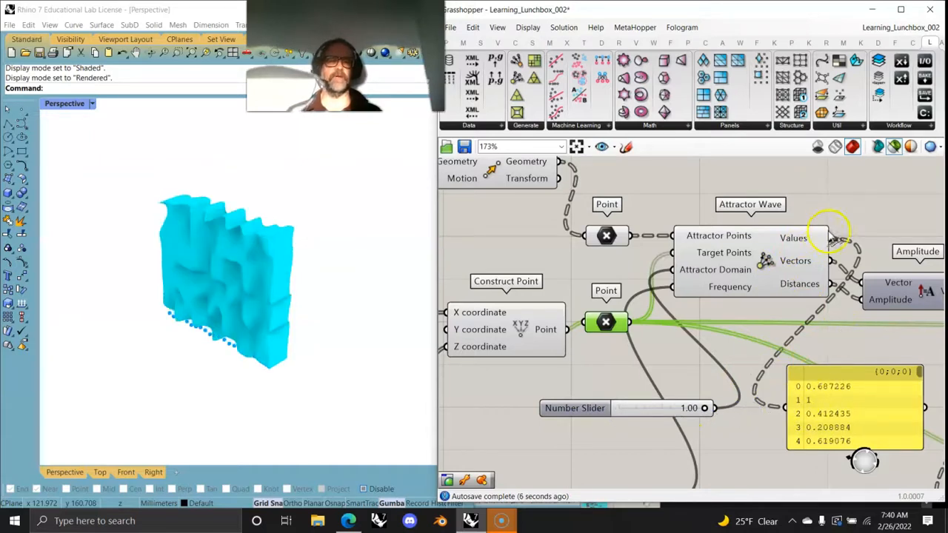
Step: Select the Vector Display component and inspect its arrows along the surface's lower edge in the Rhino viewport
{"action": "right_click_drag", "start_coordinate": [818, 344], "coordinate": [726, 329]}
{"action": "right_click_drag", "start_coordinate": [876, 319], "coordinate": [729, 312]}
{"action": "left_click", "coordinate": [800, 323]}
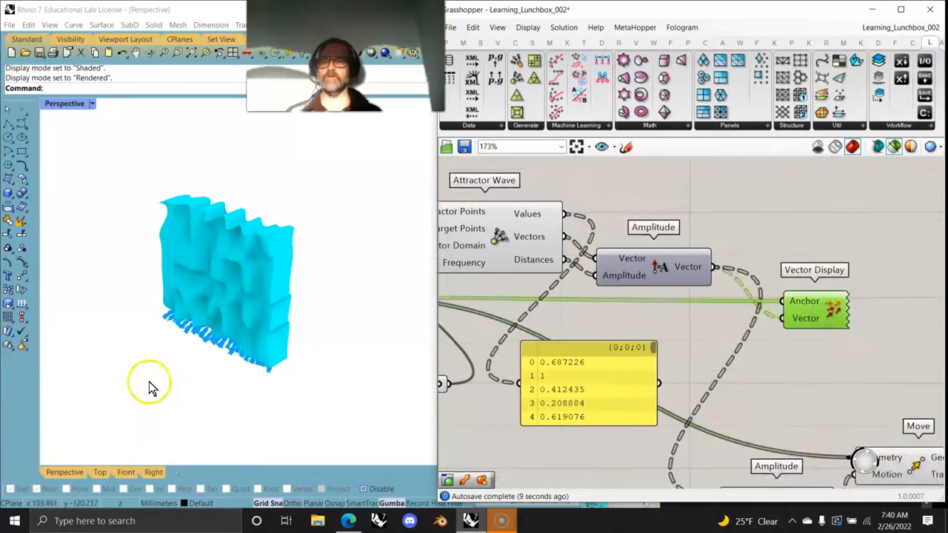
{"action": "scroll", "coordinate": [154, 390], "scroll_direction": "up", "scroll_amount": 6}
{"action": "right_click_drag", "start_coordinate": [471, 322], "coordinate": [694, 322]}
Step: Compare the inputs of the plain Attractor component in the purple group with those of the Attractor Wave component
{"action": "scroll", "coordinate": [654, 274], "scroll_direction": "down", "scroll_amount": 7}
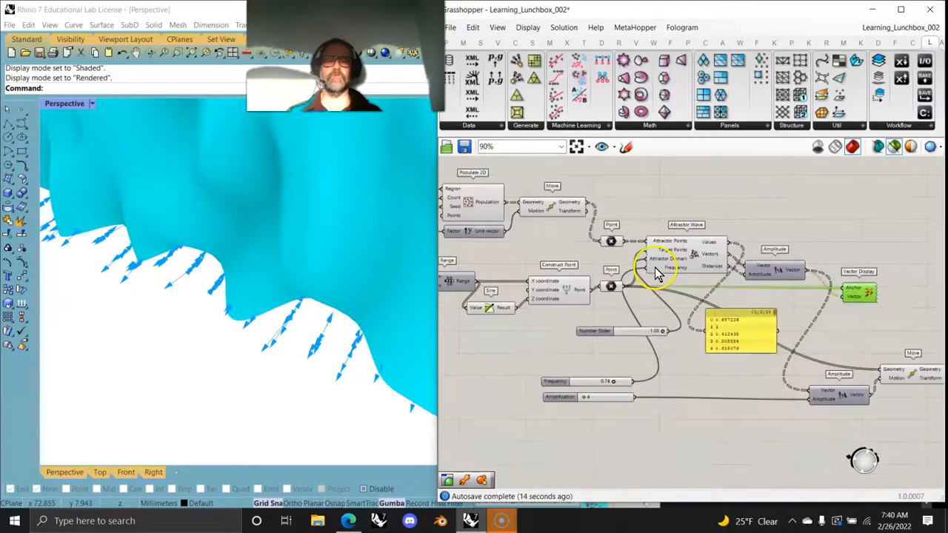
{"action": "right_click_drag", "start_coordinate": [659, 249], "coordinate": [652, 360]}
{"action": "scroll", "coordinate": [661, 272], "scroll_direction": "up", "scroll_amount": 6}
{"action": "scroll", "coordinate": [705, 255], "scroll_direction": "up", "scroll_amount": 3}
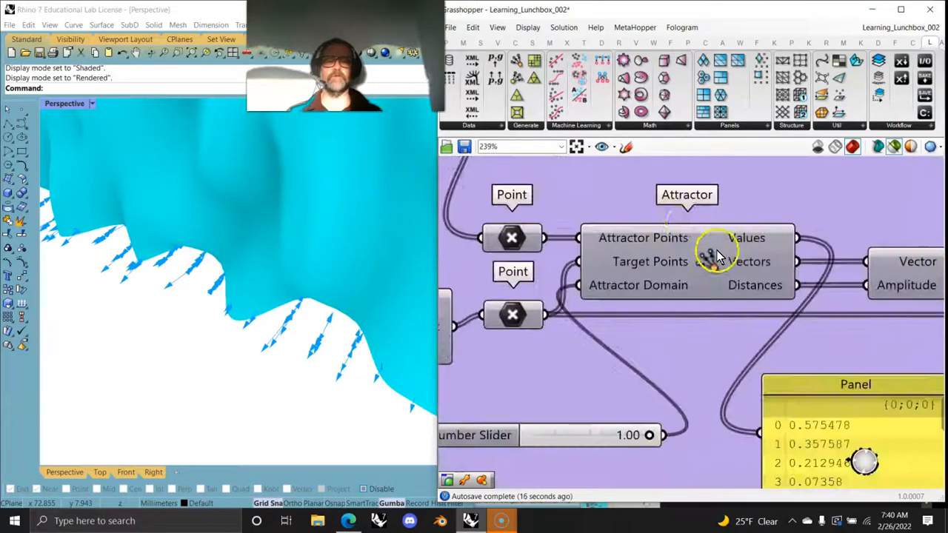
{"action": "scroll", "coordinate": [686, 278], "scroll_direction": "down", "scroll_amount": 10}
{"action": "right_click_drag", "start_coordinate": [702, 376], "coordinate": [664, 261]}
{"action": "scroll", "coordinate": [653, 270], "scroll_direction": "up", "scroll_amount": 4}
{"action": "scroll", "coordinate": [641, 272], "scroll_direction": "up", "scroll_amount": 5}
{"action": "right_click_drag", "start_coordinate": [606, 277], "coordinate": [694, 256]}
{"action": "right_click_drag", "start_coordinate": [745, 281], "coordinate": [694, 295]}
Step: Set the Frequency slider to 0.61 and inspect the changed surface and vector arrows in the Rhino viewport
{"action": "scroll", "coordinate": [619, 384], "scroll_direction": "down", "scroll_amount": 3}
{"action": "right_click_drag", "start_coordinate": [610, 438], "coordinate": [614, 331]}
{"action": "scroll", "coordinate": [550, 380], "scroll_direction": "up", "scroll_amount": 1}
{"action": "scroll", "coordinate": [552, 383], "scroll_direction": "up", "scroll_amount": 1}
{"action": "mouse_move", "coordinate": [547, 370]}
{"action": "left_mouse_down"}
{"action": "mouse_move", "coordinate": [521, 370]}
{"action": "mouse_move", "coordinate": [538, 370]}
{"action": "left_mouse_up"}
{"action": "right_click_drag", "start_coordinate": [286, 355], "coordinate": [322, 317]}
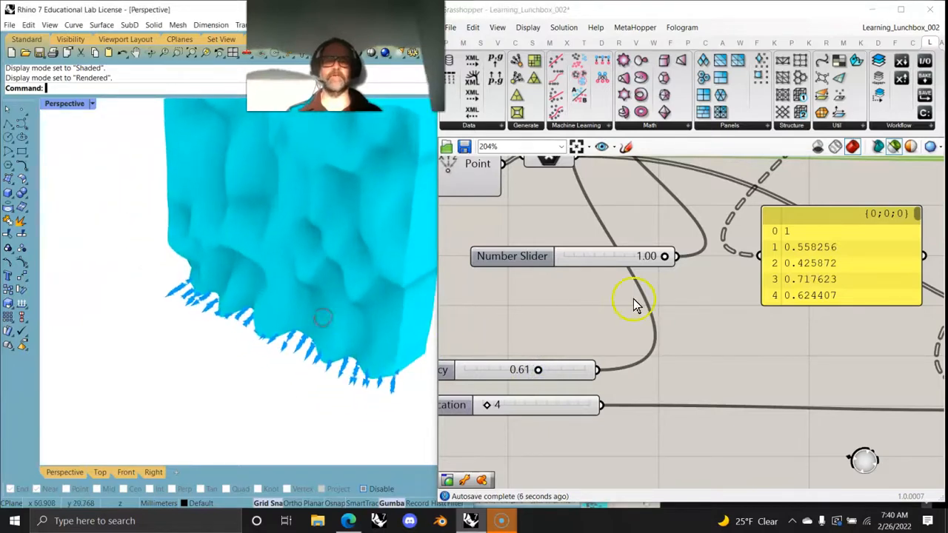
Step: Inspect the reshaped surface and trace the Attractor Wave's Vectors and Distances outputs into the first Amplitude component
{"action": "right_click_drag", "start_coordinate": [746, 291], "coordinate": [656, 370]}
{"action": "scroll", "coordinate": [141, 419], "scroll_direction": "down", "scroll_amount": 6}
{"action": "scroll", "coordinate": [259, 377], "scroll_direction": "up", "scroll_amount": 4}
{"action": "scroll", "coordinate": [258, 376], "scroll_direction": "up", "scroll_amount": 3}
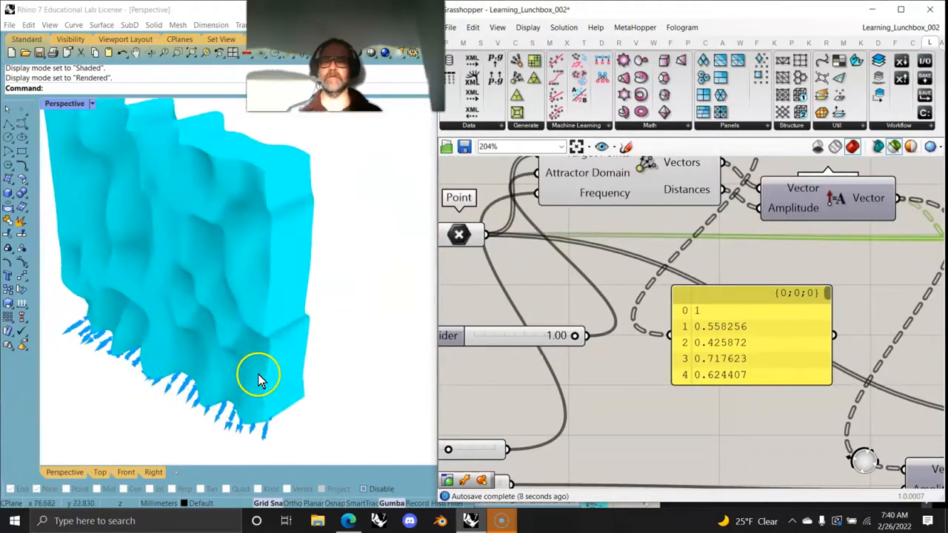
{"action": "right_click_drag", "start_coordinate": [515, 398], "coordinate": [567, 453]}
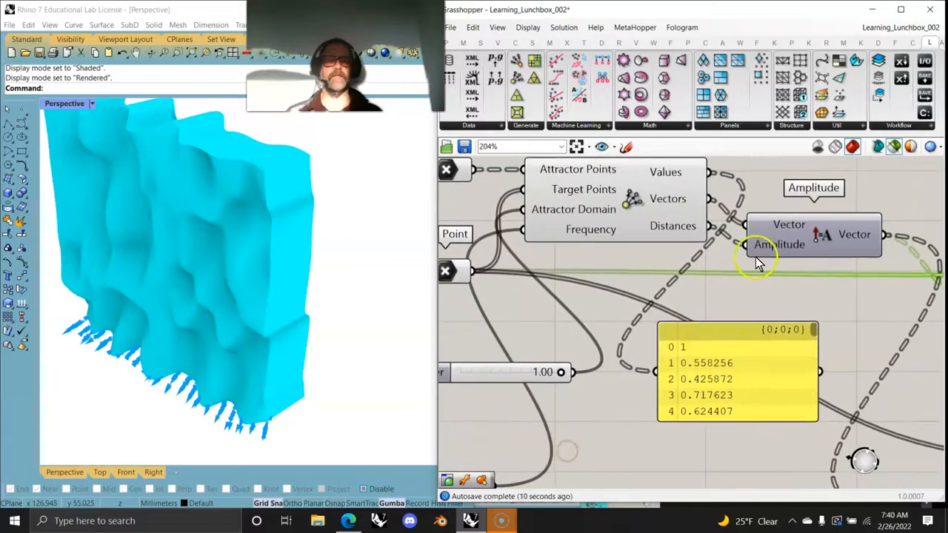
{"action": "left_click_drag", "start_coordinate": [709, 226], "coordinate": [749, 252]}
Step: Trace the second Amplitude into the following Move component and select Move to preview the displaced points
{"action": "right_click_drag", "start_coordinate": [846, 284], "coordinate": [561, 235]}
{"action": "right_click_drag", "start_coordinate": [648, 370], "coordinate": [656, 222]}
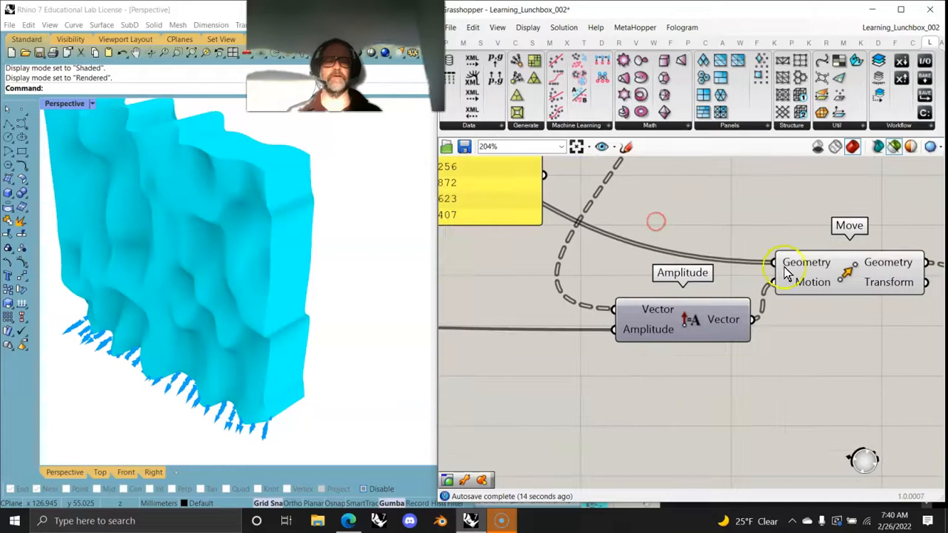
{"action": "right_click_drag", "start_coordinate": [841, 281], "coordinate": [786, 458]}
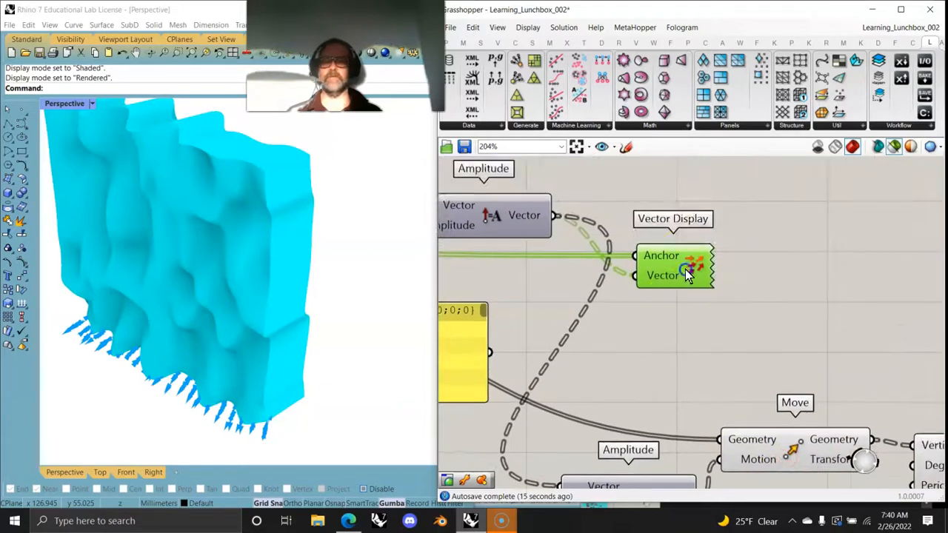
{"action": "right_click_drag", "start_coordinate": [676, 478], "coordinate": [685, 220]}
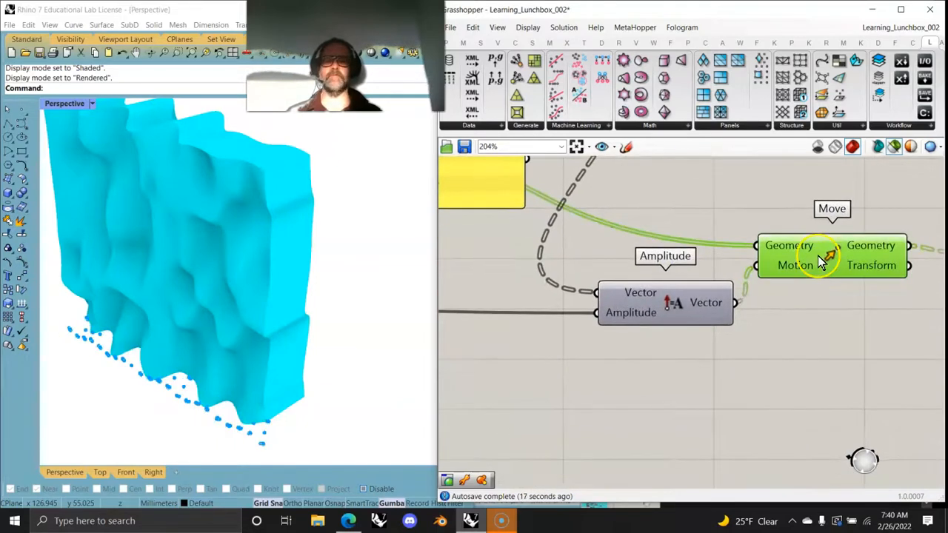
{"action": "right_click_drag", "start_coordinate": [775, 381], "coordinate": [535, 415]}
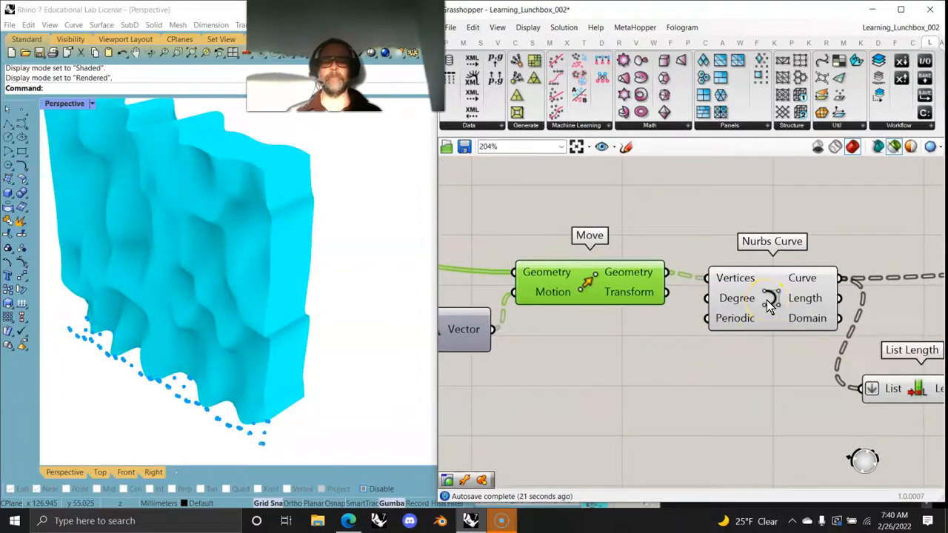
Step: Set the Amplification slider to 5
{"action": "right_click_drag", "start_coordinate": [604, 406], "coordinate": [826, 371]}
{"action": "right_click_drag", "start_coordinate": [445, 356], "coordinate": [778, 355]}
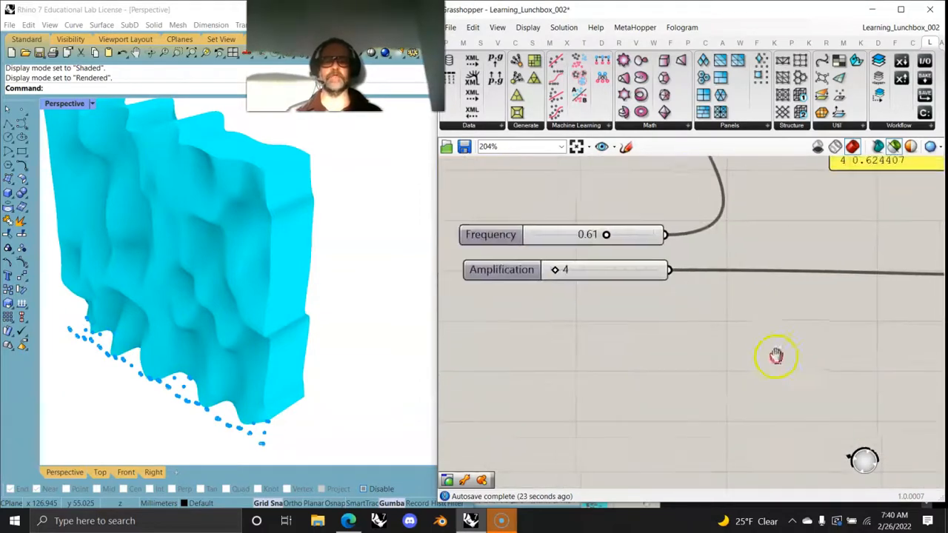
{"action": "mouse_move", "coordinate": [561, 271]}
{"action": "left_mouse_down"}
{"action": "mouse_move", "coordinate": [586, 271]}
{"action": "mouse_move", "coordinate": [564, 273]}
{"action": "left_mouse_up"}
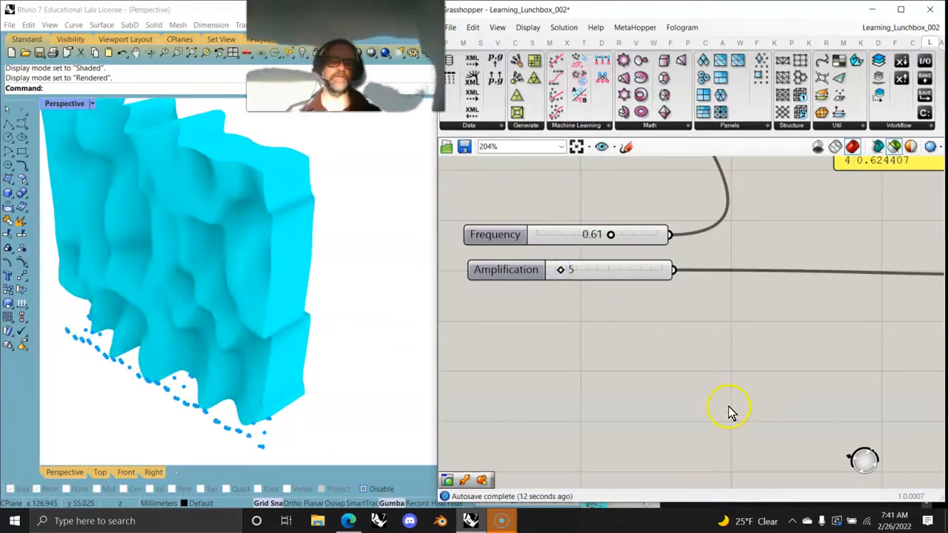
Step: Select the Vector Display and then the Attractor Wave component to check what each previews in the viewport
{"action": "right_click_drag", "start_coordinate": [868, 359], "coordinate": [619, 350]}
{"action": "scroll", "coordinate": [770, 325], "scroll_direction": "down", "scroll_amount": 3}
{"action": "right_click_drag", "start_coordinate": [775, 349], "coordinate": [732, 411]}
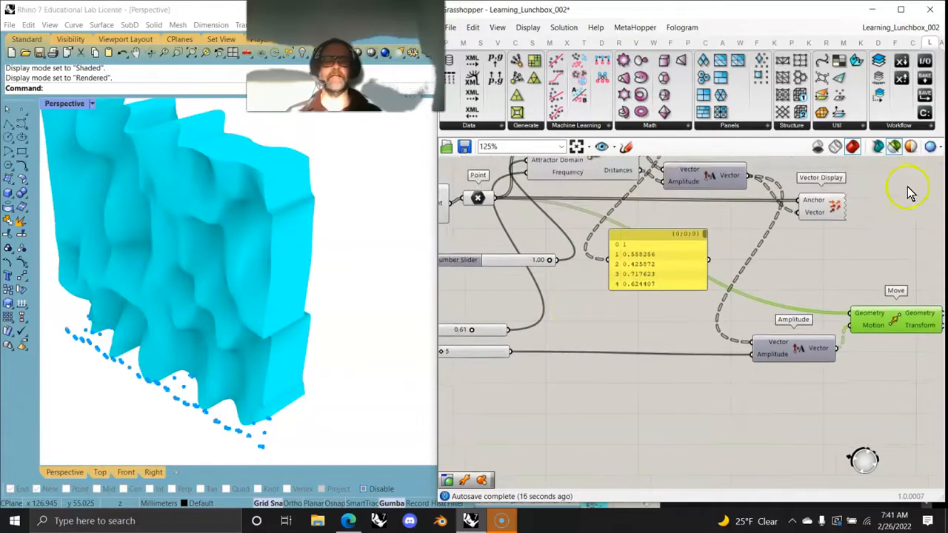
{"action": "left_click", "coordinate": [831, 207]}
{"action": "right_click_drag", "start_coordinate": [744, 260], "coordinate": [738, 396]}
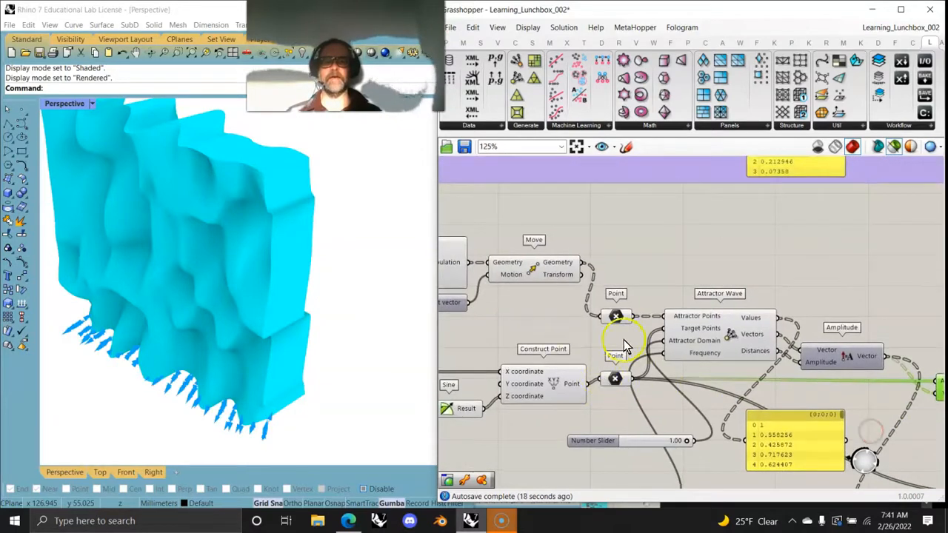
{"action": "left_click", "coordinate": [723, 337]}
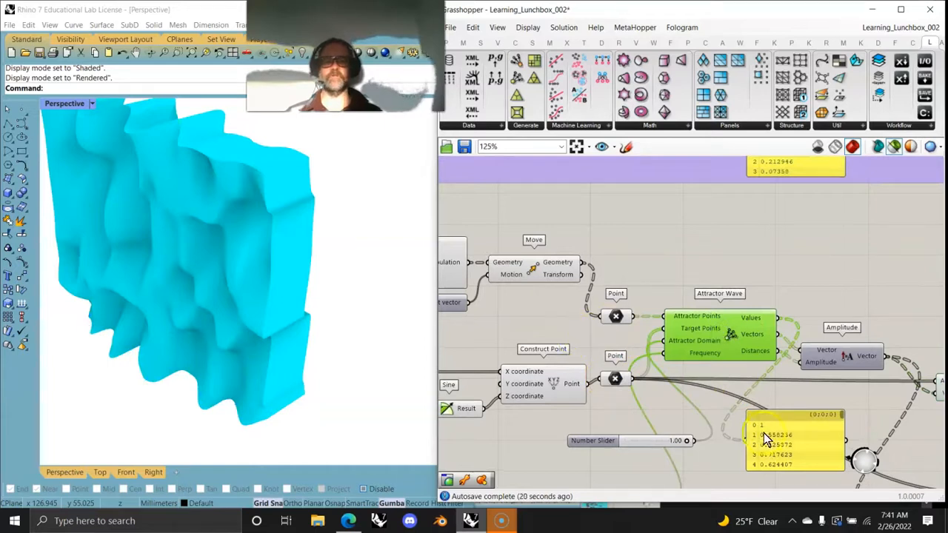
Step: Select the downstream Move and then the Nurbs Curve component to inspect the curves built through the moved points
{"action": "mouse_move", "coordinate": [708, 469]}
{"action": "right_mouse_down"}
{"action": "mouse_move", "coordinate": [633, 303]}
{"action": "mouse_move", "coordinate": [561, 298]}
{"action": "right_mouse_up"}
{"action": "right_click_drag", "start_coordinate": [771, 433], "coordinate": [578, 425]}
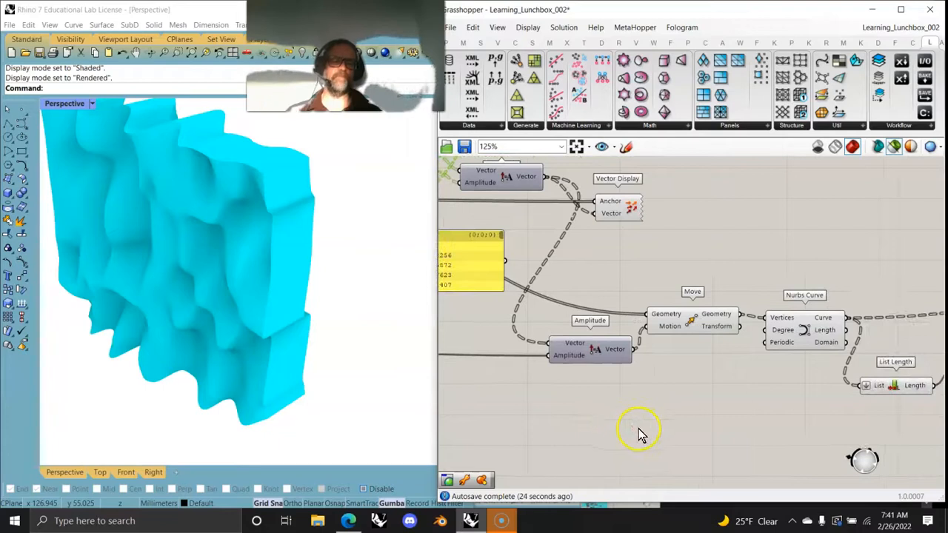
{"action": "left_click", "coordinate": [716, 323]}
{"action": "left_click", "coordinate": [818, 330]}
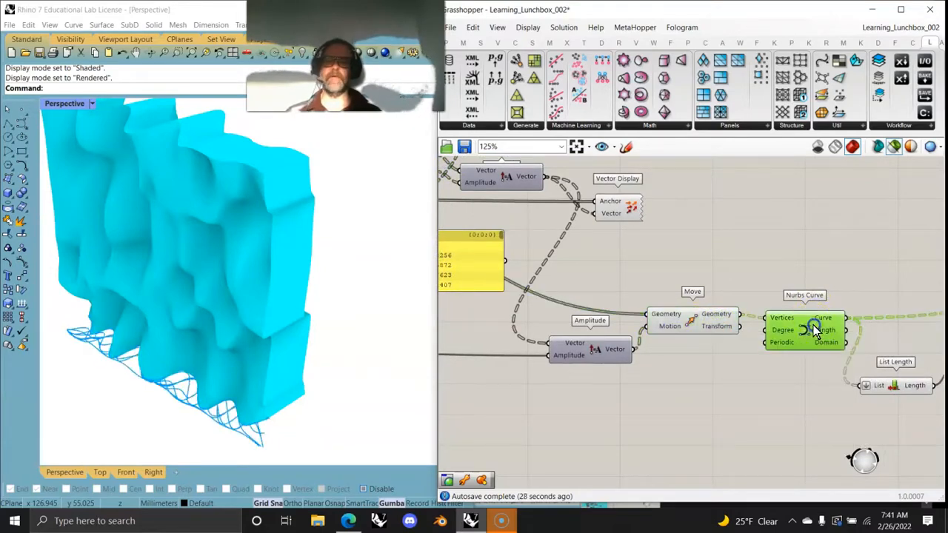
{"action": "mouse_move", "coordinate": [283, 402]}
{"action": "right_mouse_down"}
{"action": "mouse_move", "coordinate": [261, 376]}
{"action": "mouse_move", "coordinate": [282, 396]}
{"action": "right_mouse_up"}
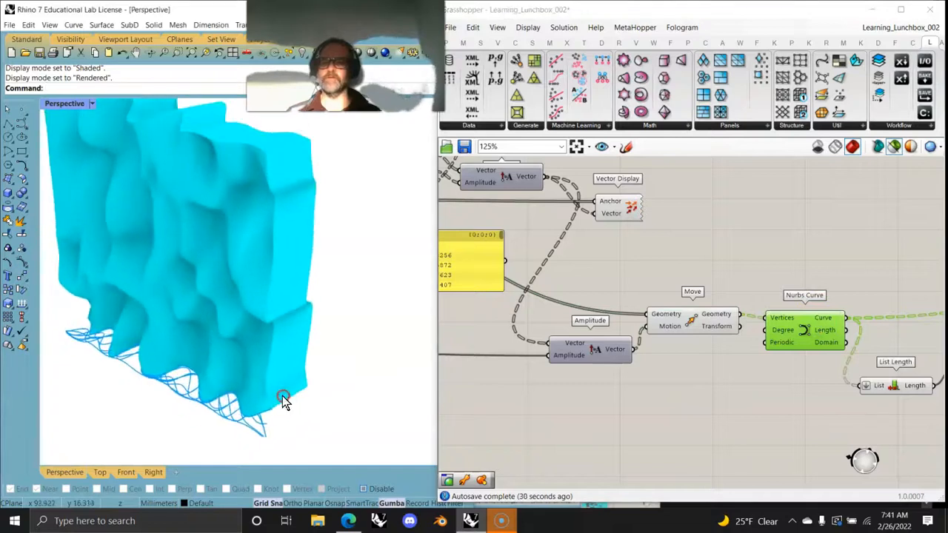
{"action": "right_click_drag", "start_coordinate": [517, 412], "coordinate": [734, 415]}
{"action": "right_click_drag", "start_coordinate": [914, 368], "coordinate": [765, 367]}
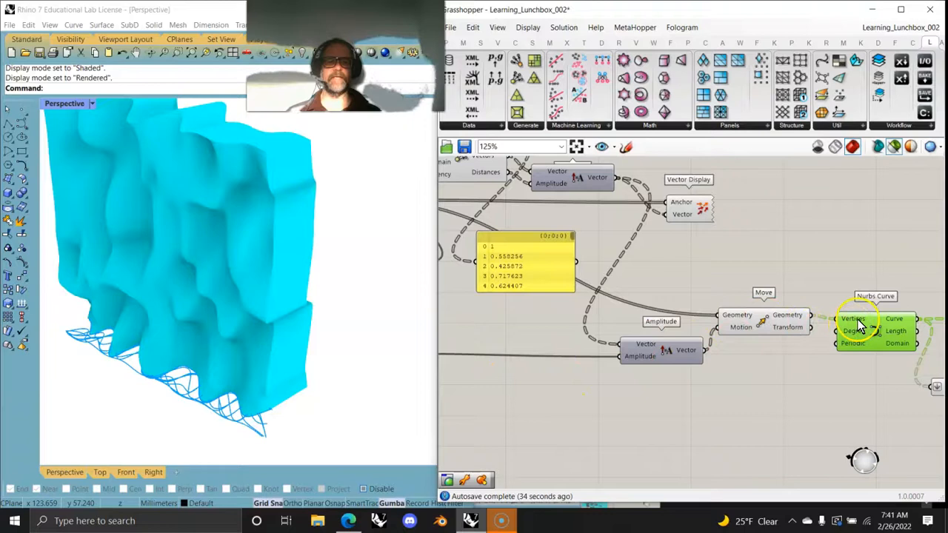
Step: Randomize the Gene Pool's values three times by increasing amounts to generate new variations of the wave surface
{"action": "right_click_drag", "start_coordinate": [578, 398], "coordinate": [792, 410]}
{"action": "right_click_drag", "start_coordinate": [556, 316], "coordinate": [836, 372]}
{"action": "right_click_drag", "start_coordinate": [646, 259], "coordinate": [641, 374]}
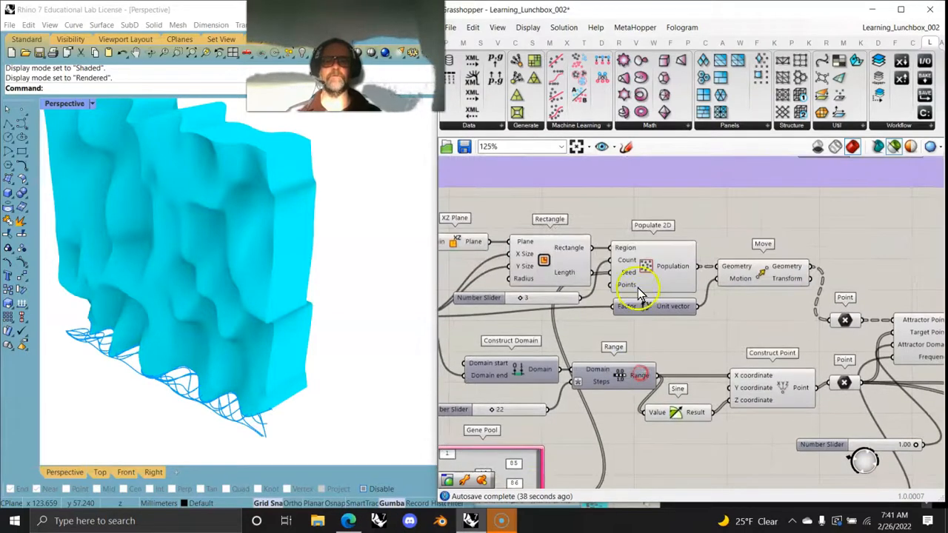
{"action": "mouse_move", "coordinate": [629, 280]}
{"action": "right_click_drag", "start_coordinate": [568, 430], "coordinate": [626, 306]}
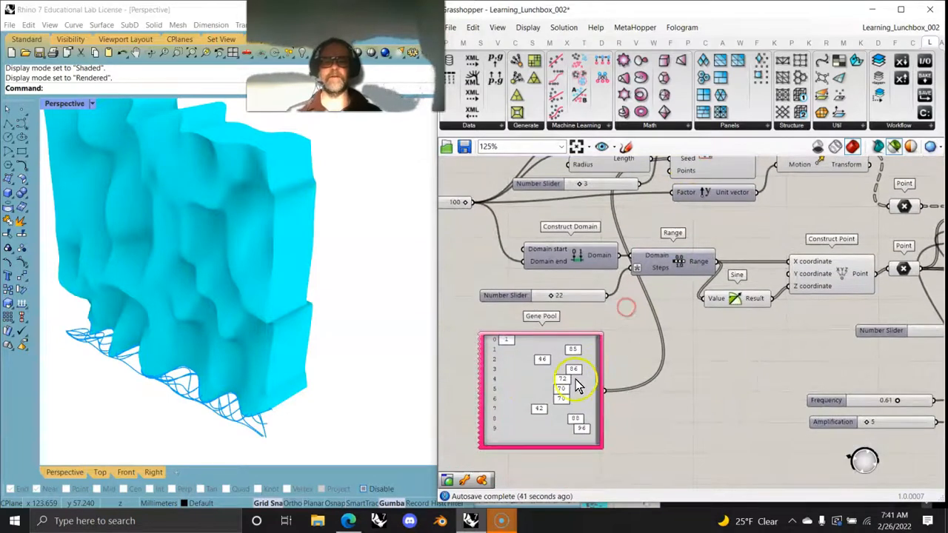
{"action": "right_click", "coordinate": [517, 404]}
{"action": "left_click", "coordinate": [585, 445]}
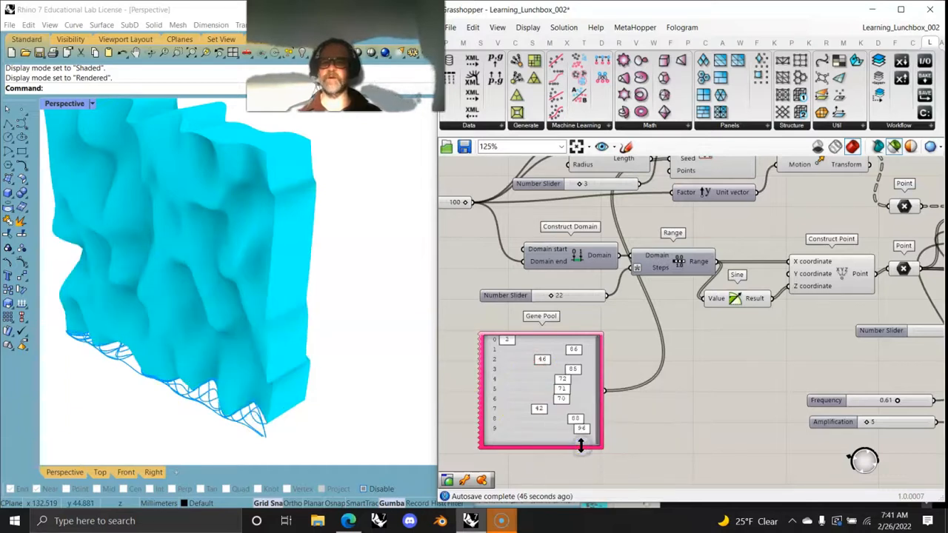
{"action": "right_click", "coordinate": [522, 402]}
{"action": "left_click", "coordinate": [560, 474]}
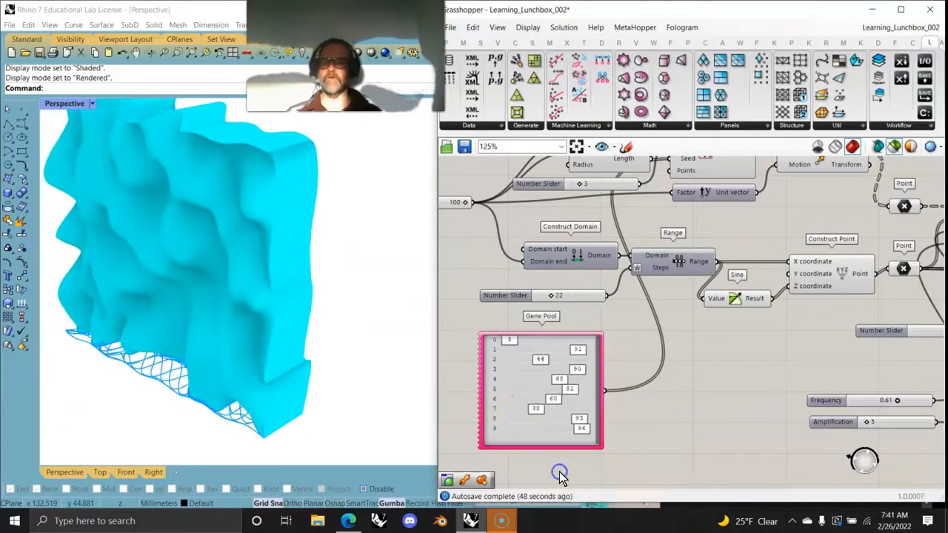
{"action": "right_click", "coordinate": [512, 382]}
{"action": "left_click", "coordinate": [566, 482]}
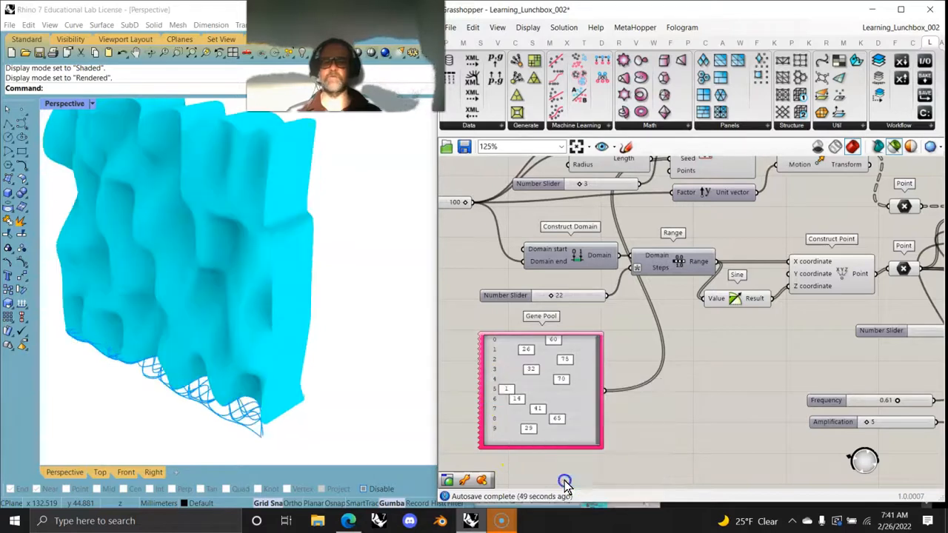
Step: Trace the definition downstream past the Nurbs Curve to the Loft component and select it to inspect its surface
{"action": "right_click_drag", "start_coordinate": [776, 380], "coordinate": [592, 354]}
{"action": "right_click_drag", "start_coordinate": [788, 353], "coordinate": [609, 317]}
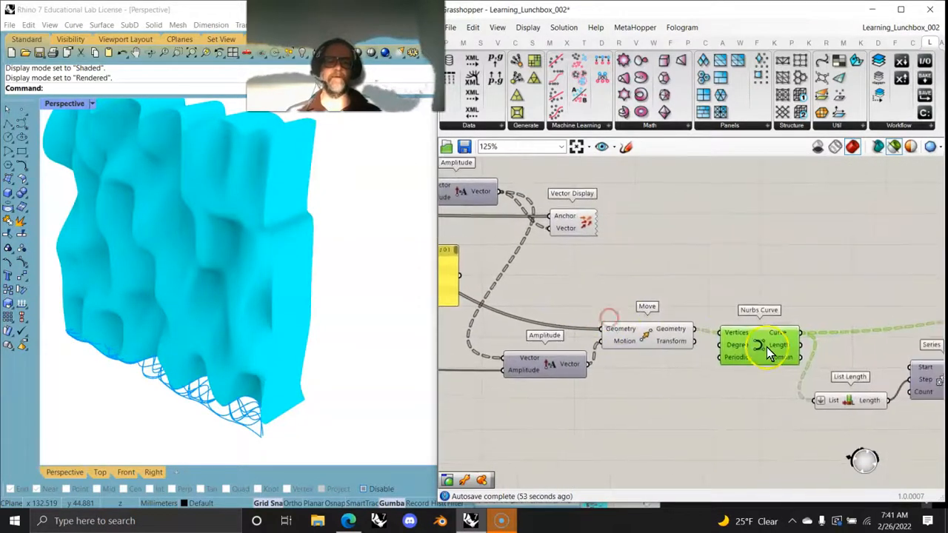
{"action": "right_click_drag", "start_coordinate": [770, 400], "coordinate": [594, 453]}
{"action": "left_click", "coordinate": [800, 333]}
{"action": "right_click_drag", "start_coordinate": [789, 373], "coordinate": [514, 400]}
{"action": "left_click", "coordinate": [606, 335]}
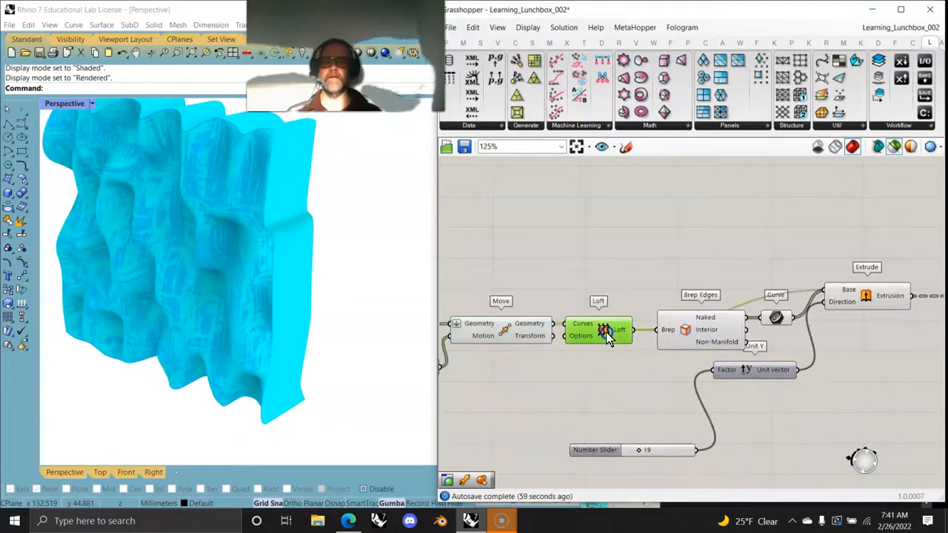
Step: Select the Brep Edges, Extrude and Custom Preview components in turn to check what each contributes to the wave solid
{"action": "left_click", "coordinate": [710, 330]}
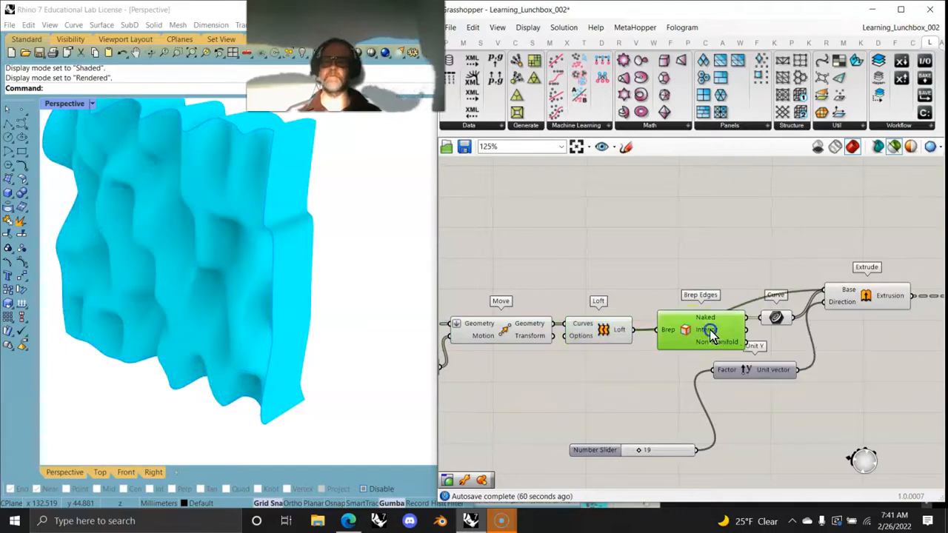
{"action": "right_click_drag", "start_coordinate": [788, 383], "coordinate": [620, 363]}
{"action": "left_click", "coordinate": [707, 272]}
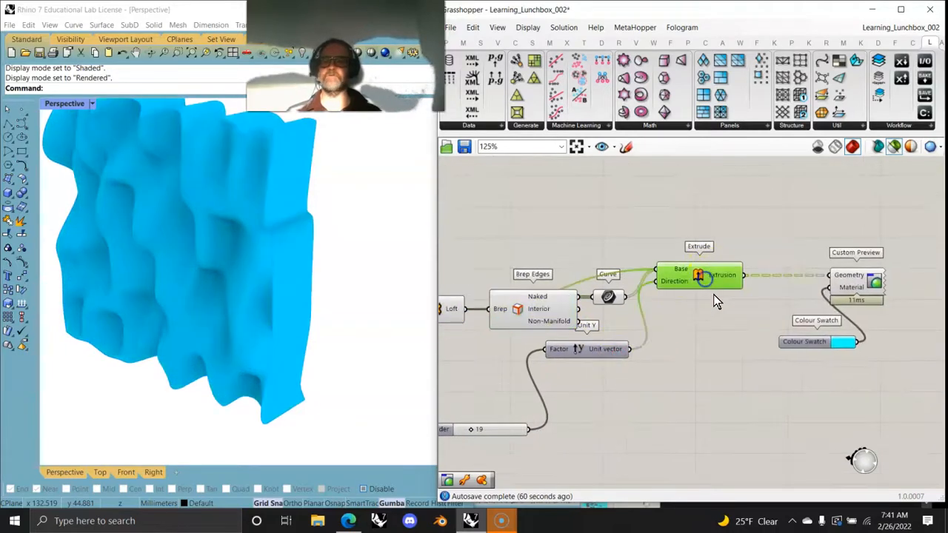
{"action": "left_click", "coordinate": [858, 287]}
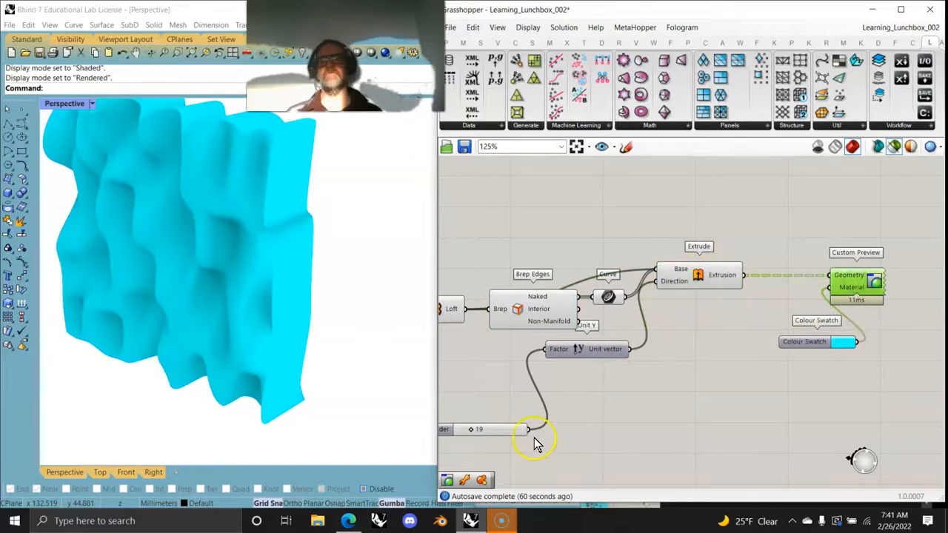
Step: Bake the Extrude component's geometry into Rhino on Layer 05
{"action": "right_click_drag", "start_coordinate": [363, 285], "coordinate": [354, 330]}
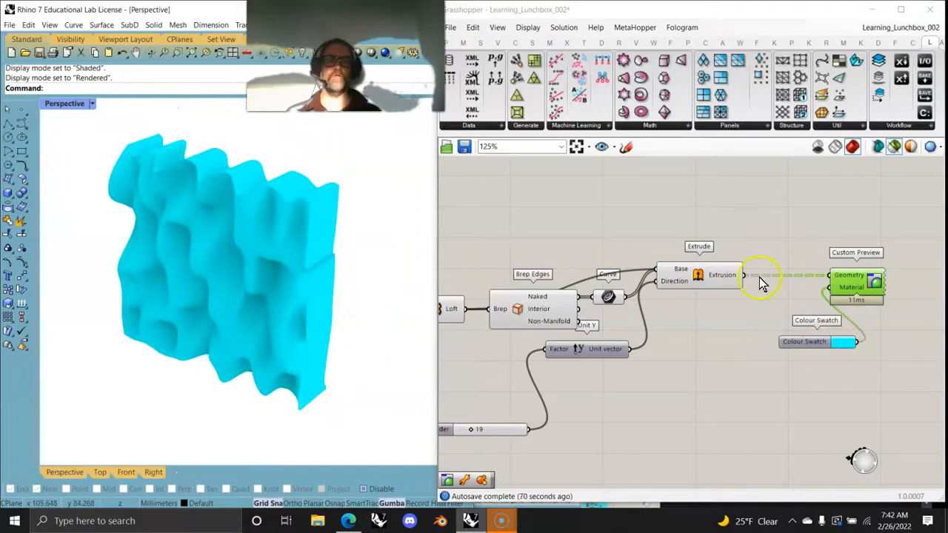
{"action": "right_click", "coordinate": [721, 273]}
{"action": "left_click", "coordinate": [741, 288]}
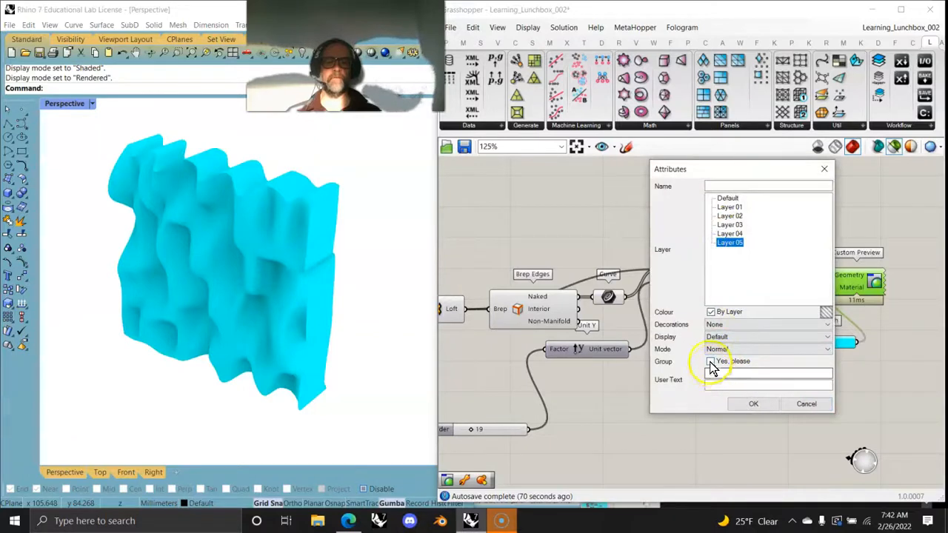
{"action": "left_click", "coordinate": [753, 404]}
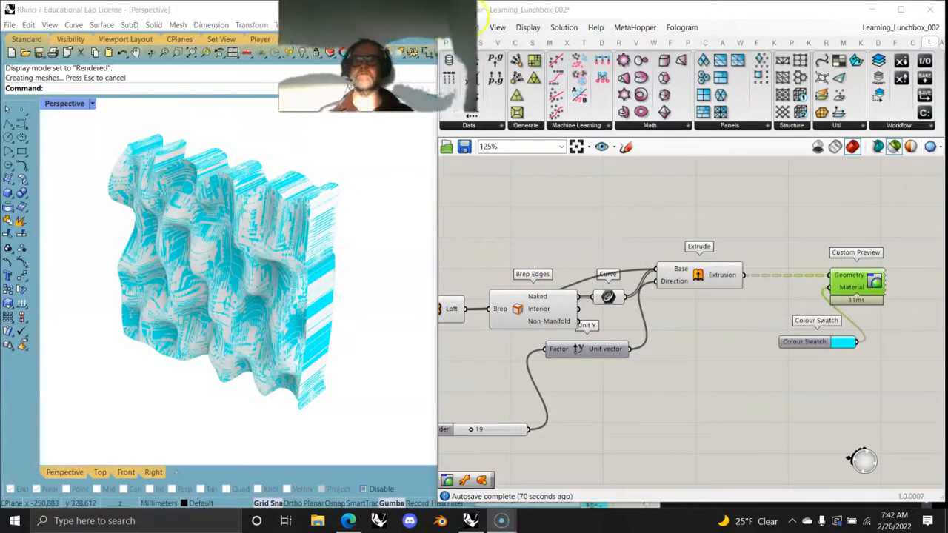
Step: Apply an Environment Map surface analysis to the baked wave solid in the Perspective viewport
{"action": "left_click", "coordinate": [312, 24]}
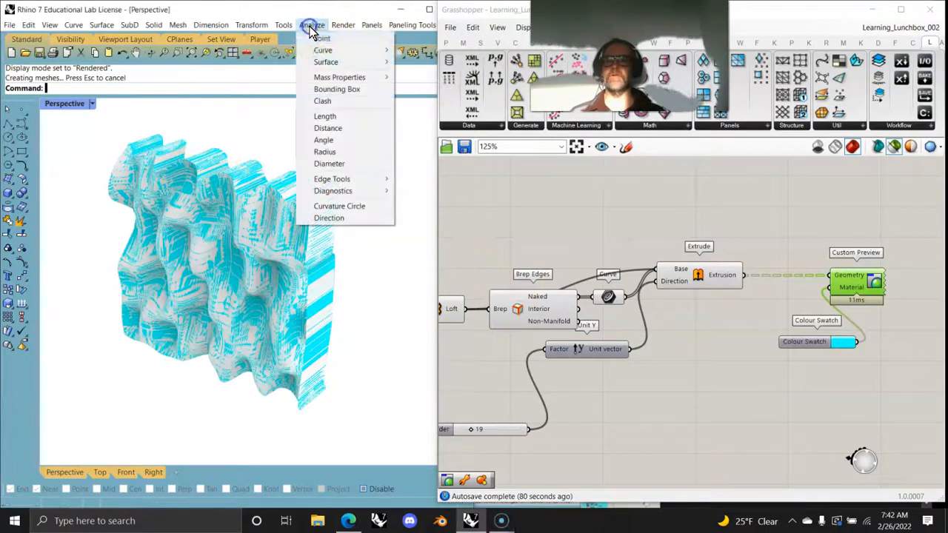
{"action": "mouse_move", "coordinate": [327, 61]}
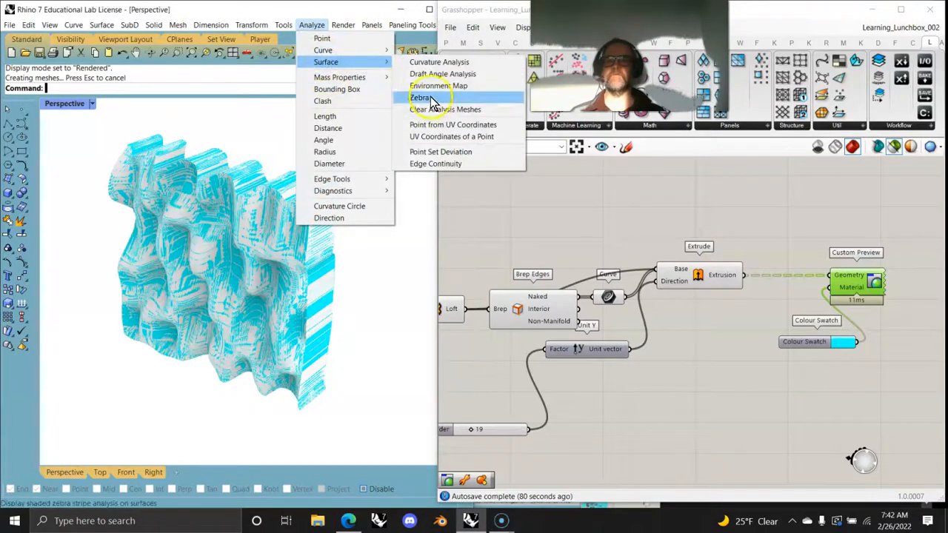
{"action": "left_click", "coordinate": [431, 85]}
{"action": "left_click", "coordinate": [255, 307]}
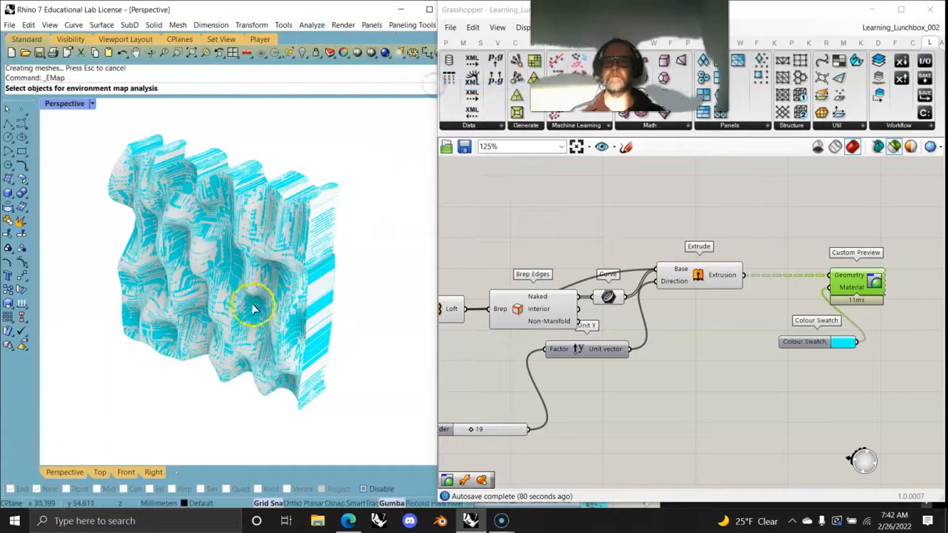
{"action": "right_click", "coordinate": [274, 339]}
{"action": "left_click", "coordinate": [300, 455]}
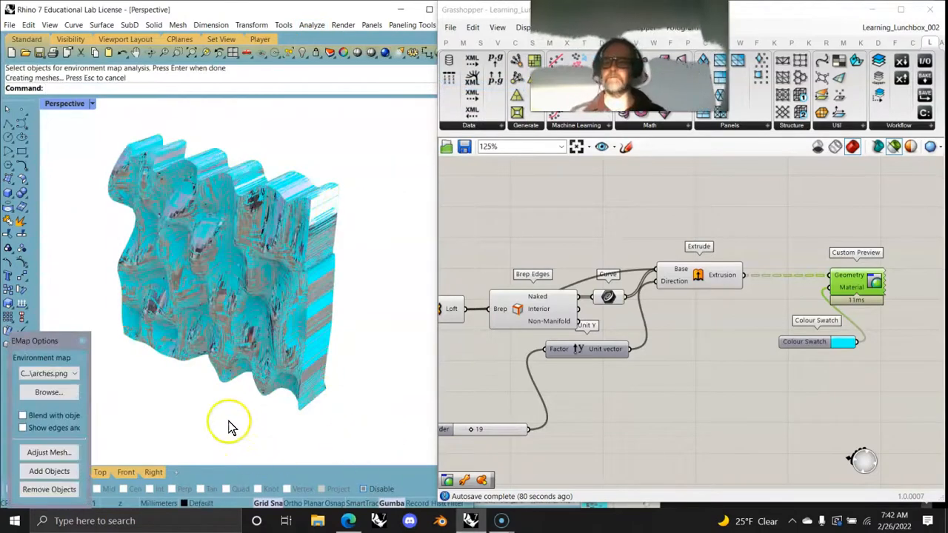
Step: Spin the Perspective view with the Turntable command at speed 18 to examine the environment-mapped wave solid from all around
{"action": "mouse_move", "coordinate": [221, 335]}
{"action": "right_mouse_down"}
{"action": "mouse_move", "coordinate": [215, 319]}
{"action": "mouse_move", "coordinate": [174, 305]}
{"action": "mouse_move", "coordinate": [276, 310]}
{"action": "mouse_move", "coordinate": [225, 320]}
{"action": "right_mouse_up"}
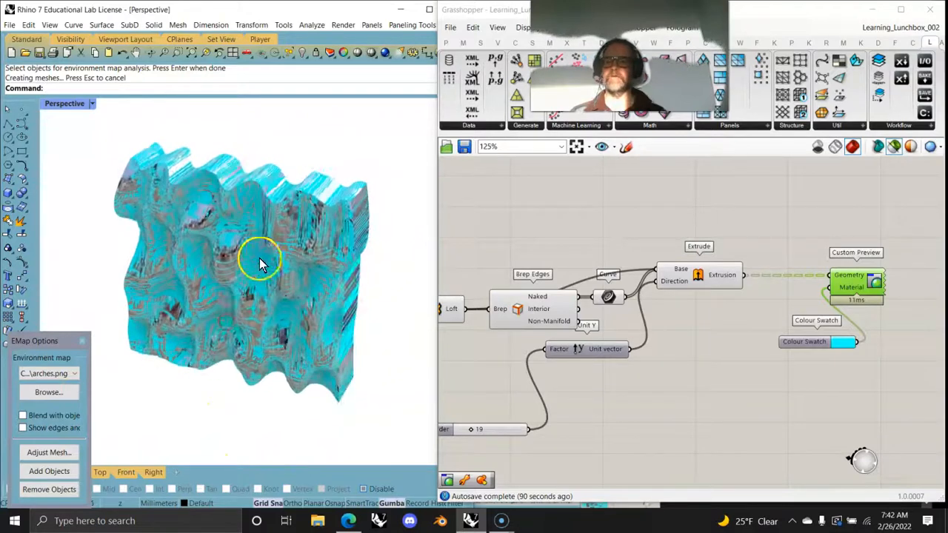
{"action": "scroll", "coordinate": [231, 226], "scroll_direction": "up", "scroll_amount": 3}
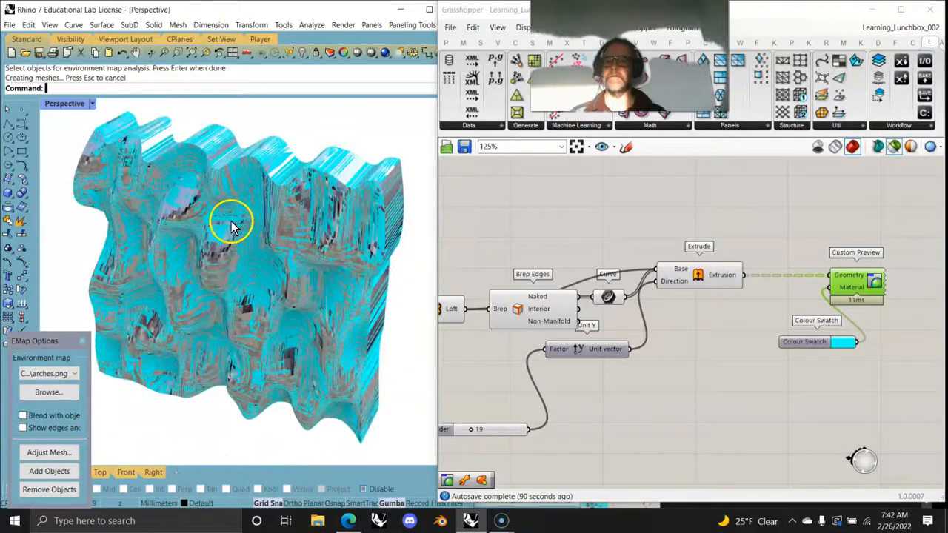
{"action": "left_click", "coordinate": [181, 53]}
{"action": "left_click_drag", "start_coordinate": [81, 125], "coordinate": [412, 439]}
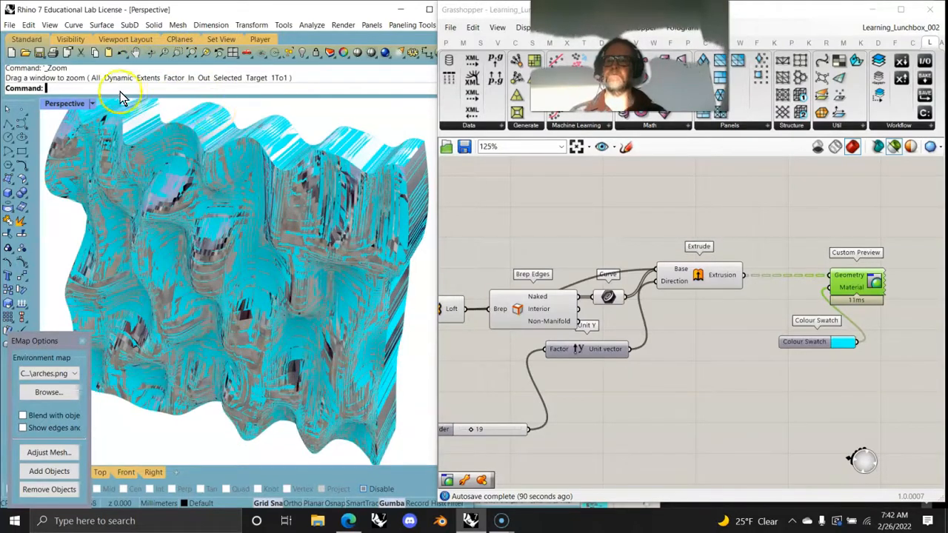
{"action": "type", "text": "Turntable"}
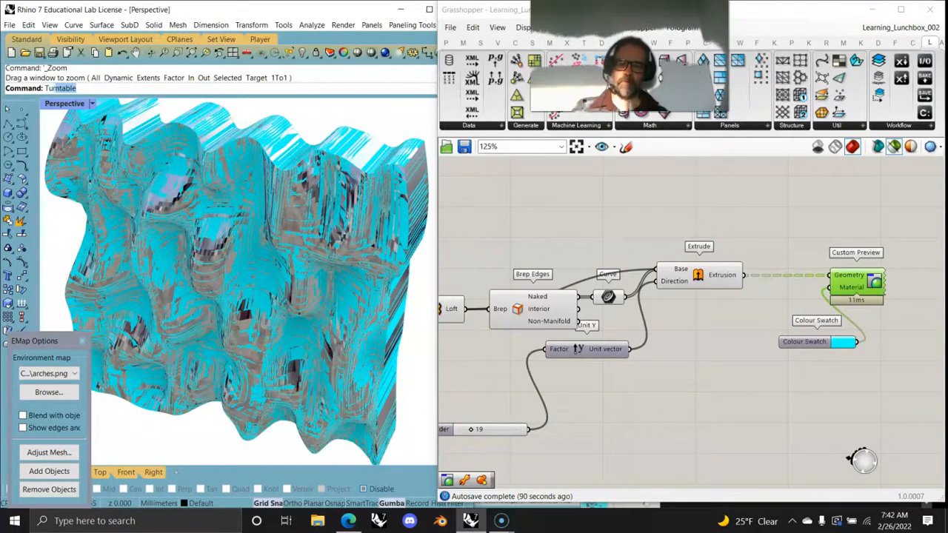
{"action": "key", "text": "Return"}
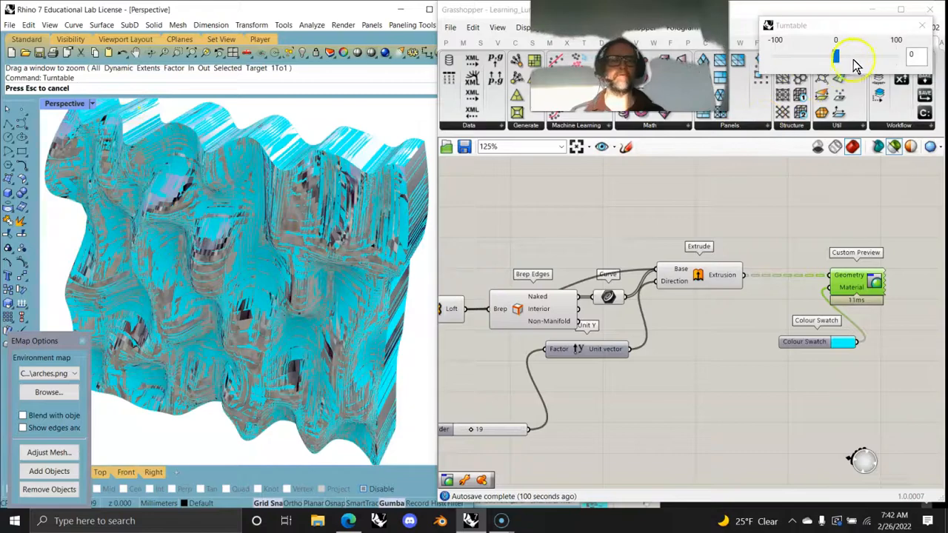
{"action": "left_click_drag", "start_coordinate": [841, 63], "coordinate": [854, 64]}
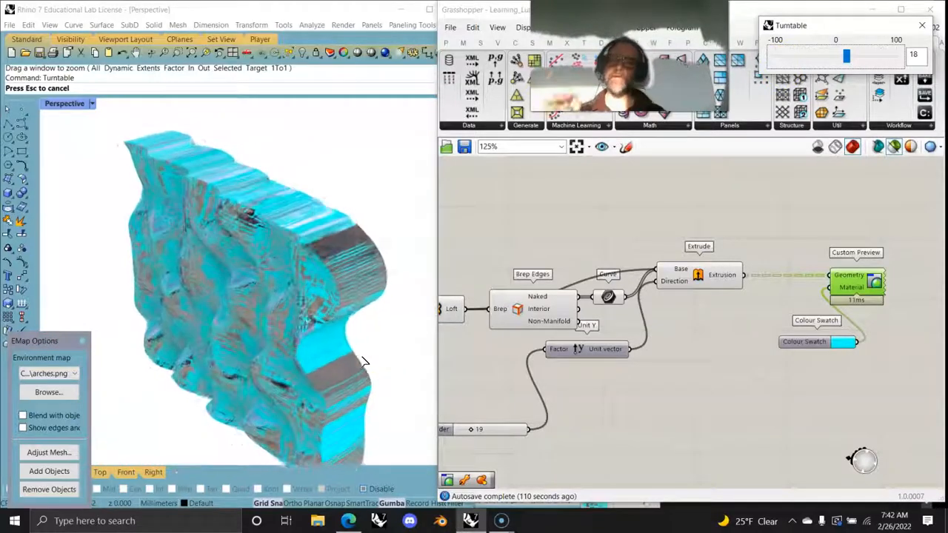
{"action": "mouse_move", "coordinate": [310, 345]}
{"action": "right_mouse_down"}
{"action": "mouse_move", "coordinate": [307, 368]}
{"action": "mouse_move", "coordinate": [305, 345]}
{"action": "right_mouse_up"}
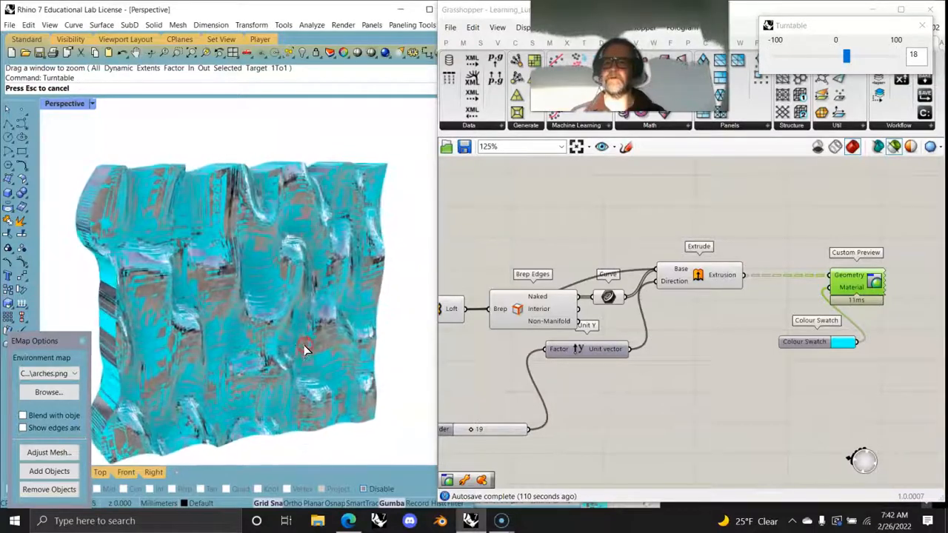